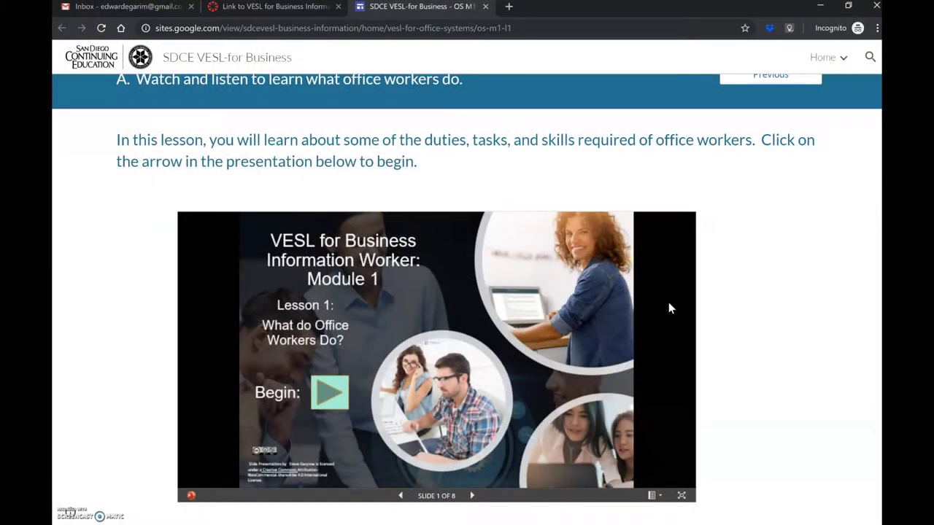
# - Bring up the 'What do Office Workers Do?' slide presentation on the Module 1 Lesson 1 page
pyautogui.click(560, 329)
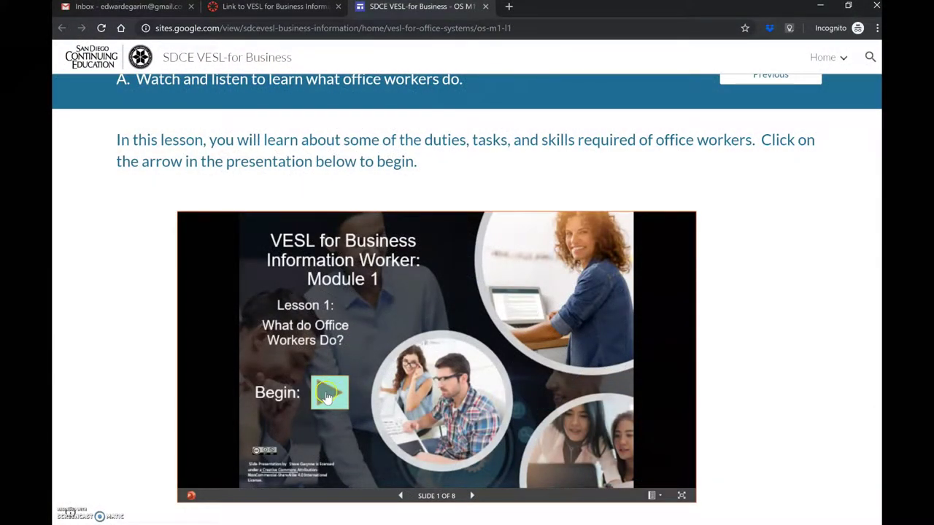
# - Scroll the lesson past sections B and C down to the Lesson 1 matching exercise
pyautogui.scroll(-6, 442, 385)
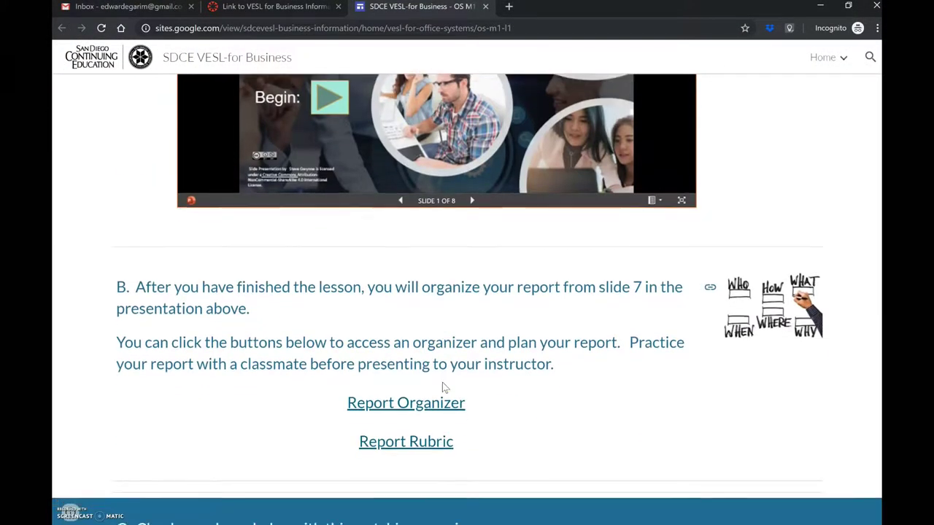
pyautogui.scroll(-2, 443, 386)
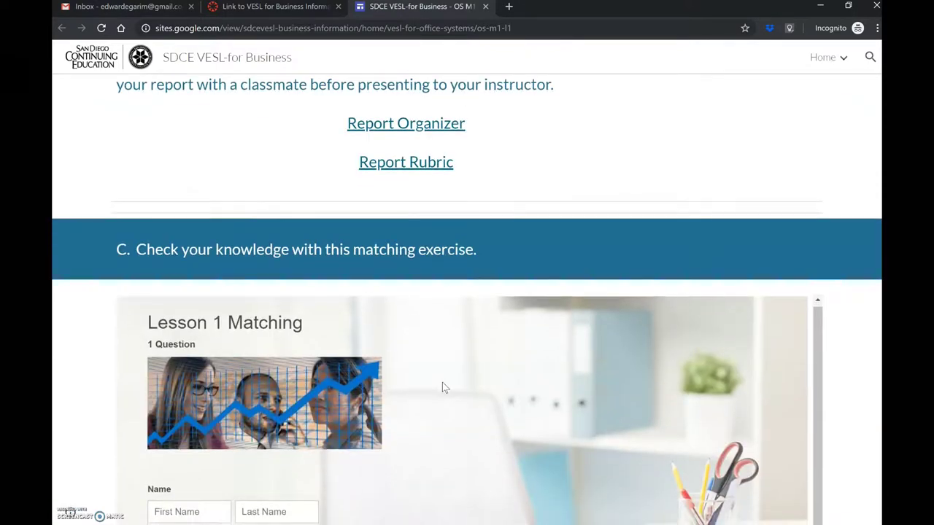
pyautogui.click(451, 342)
pyautogui.scroll(-4, 452, 336)
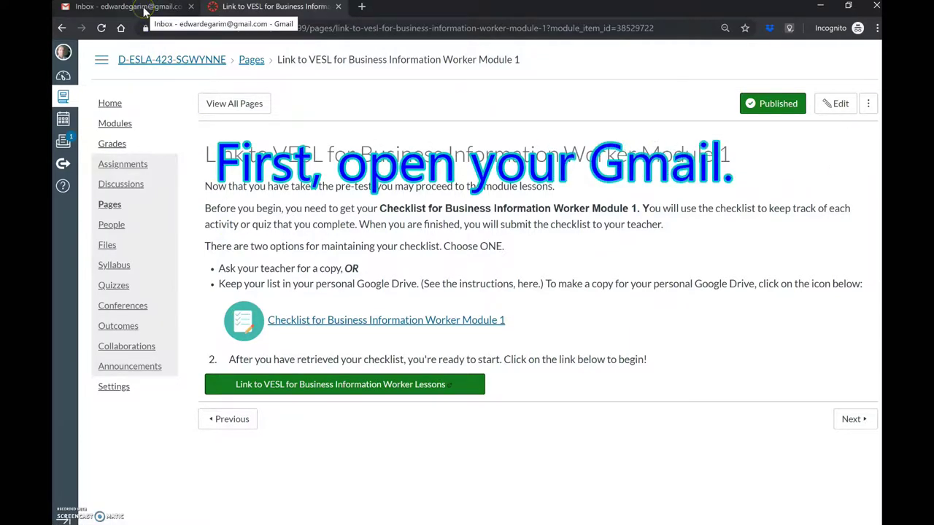
# - Switch to the Gmail inbox tab
pyautogui.click(145, 8)
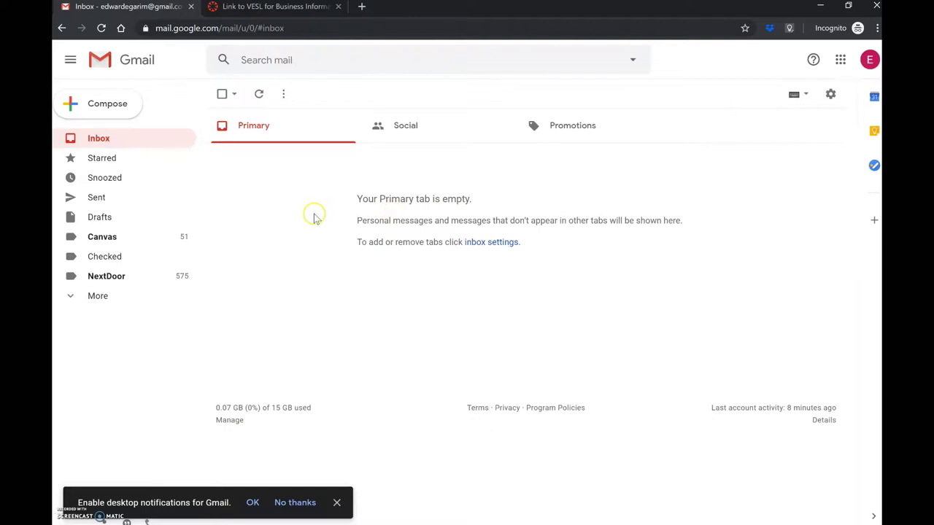
# - From the Canvas Module 1 page, open check_list_BIW-M1.xlsm in Google Sheets
pyautogui.click(273, 7)
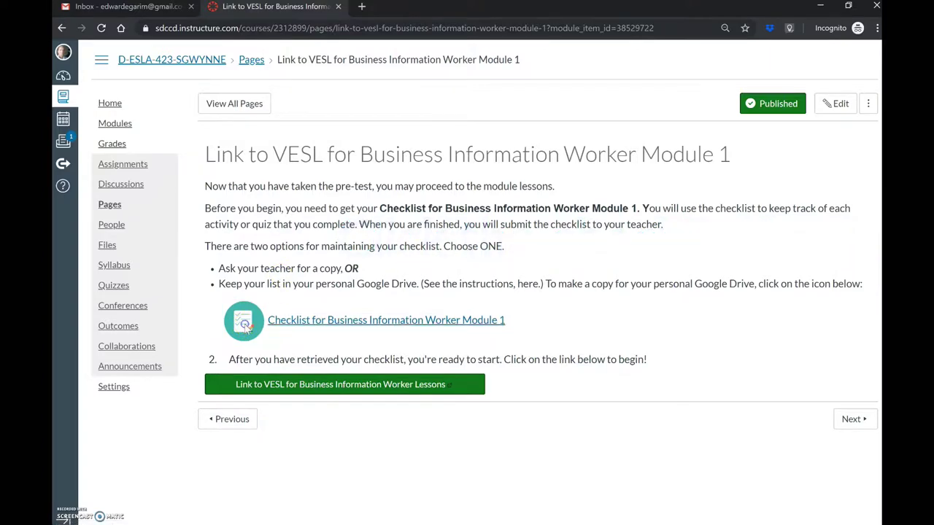
pyautogui.click(245, 323)
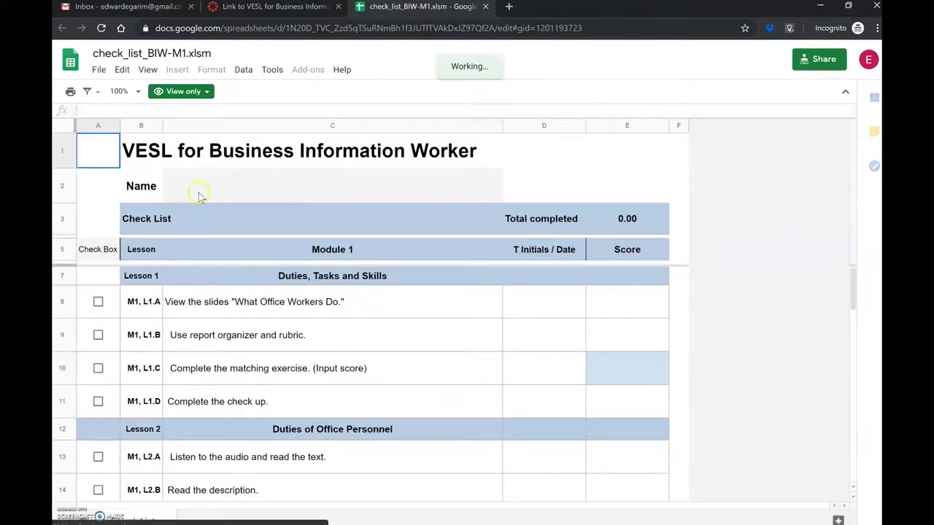
# - Select cell D1 and the Name cell, then bring up the File menu of the view-only checklist
pyautogui.click(519, 160)
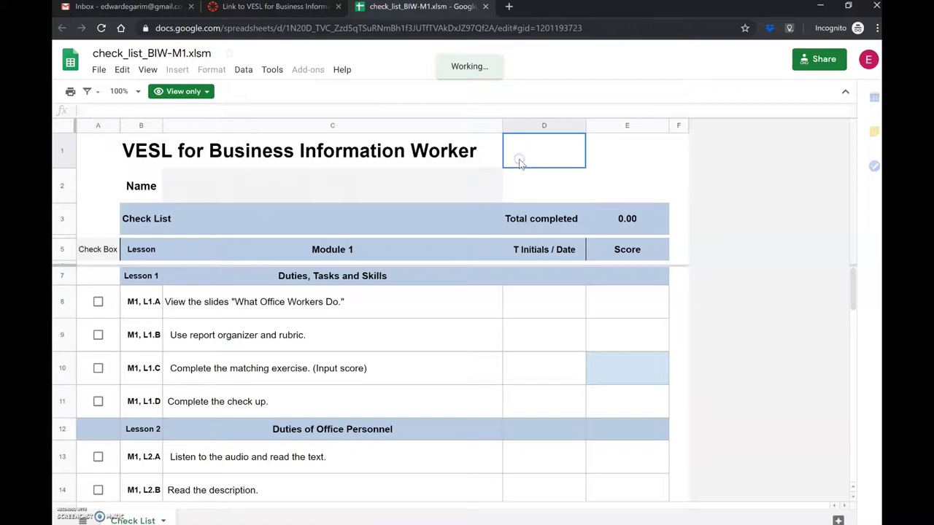
pyautogui.click(338, 184)
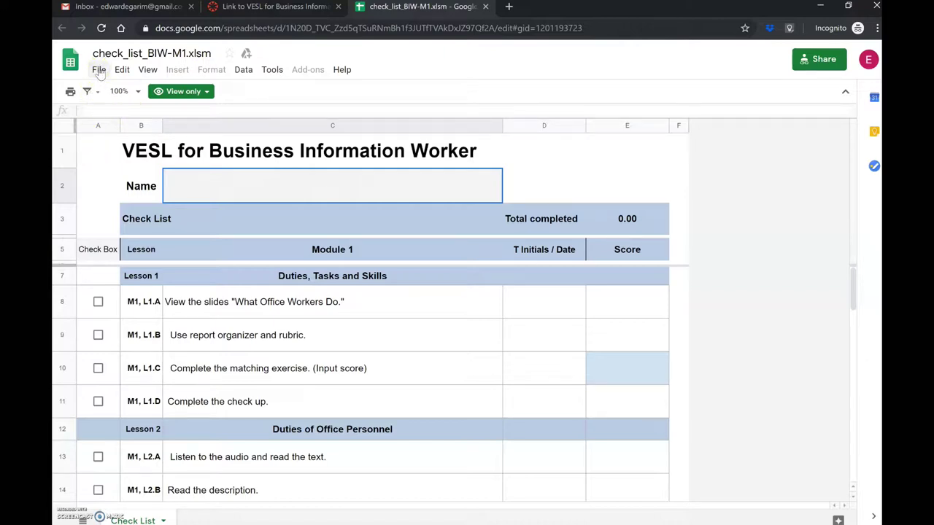
pyautogui.click(98, 70)
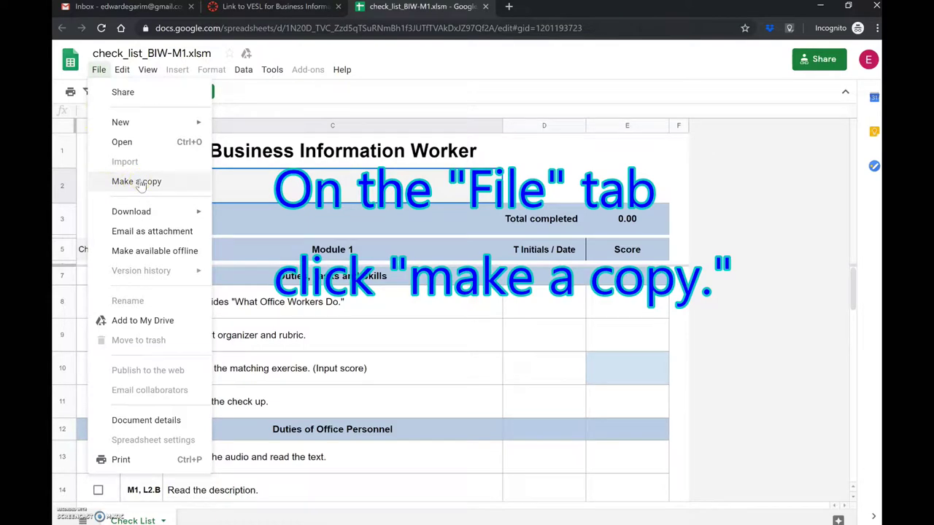
# - Make a copy named with the student's name and a dash before check_list_BIW-M1.xlsm
pyautogui.click(140, 183)
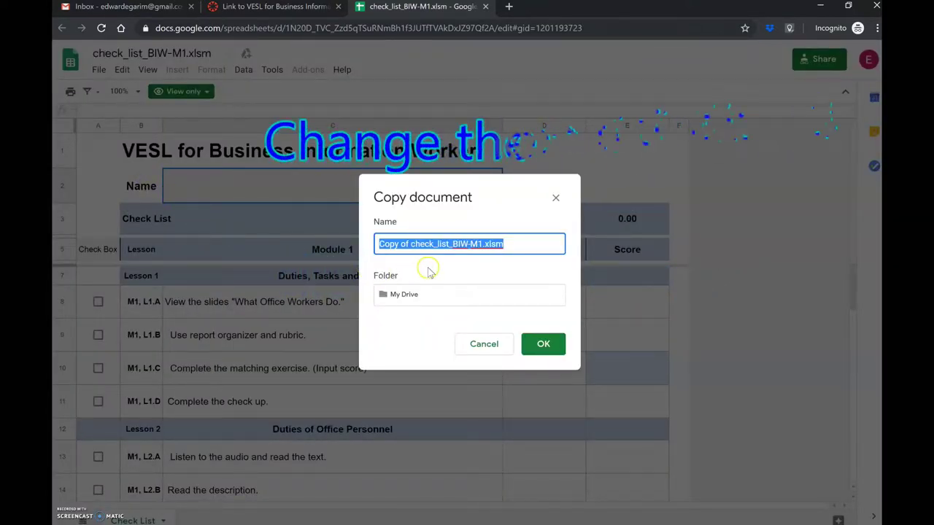
pyautogui.click(398, 244)
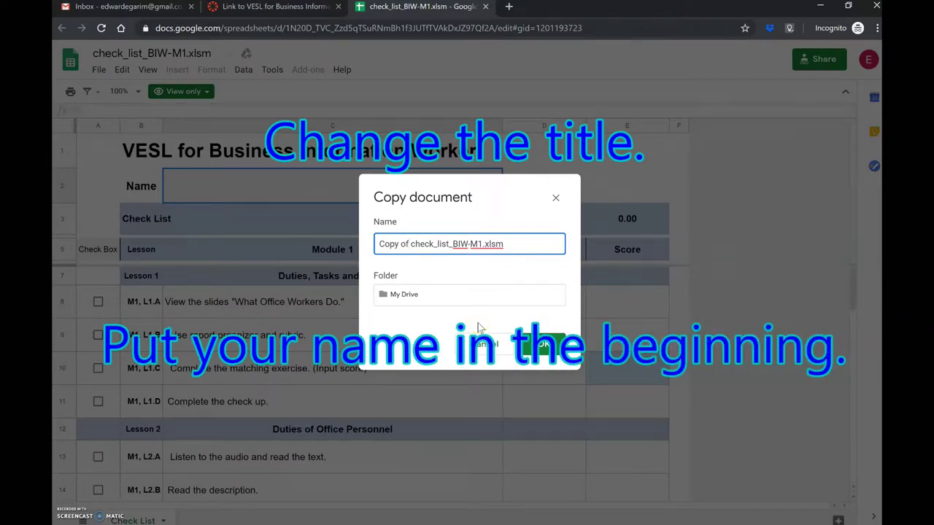
pyautogui.press('BackSpace')
pyautogui.press('BackSpace')
pyautogui.press('BackSpace')
pyautogui.press('BackSpace')
pyautogui.press('BackSpace')
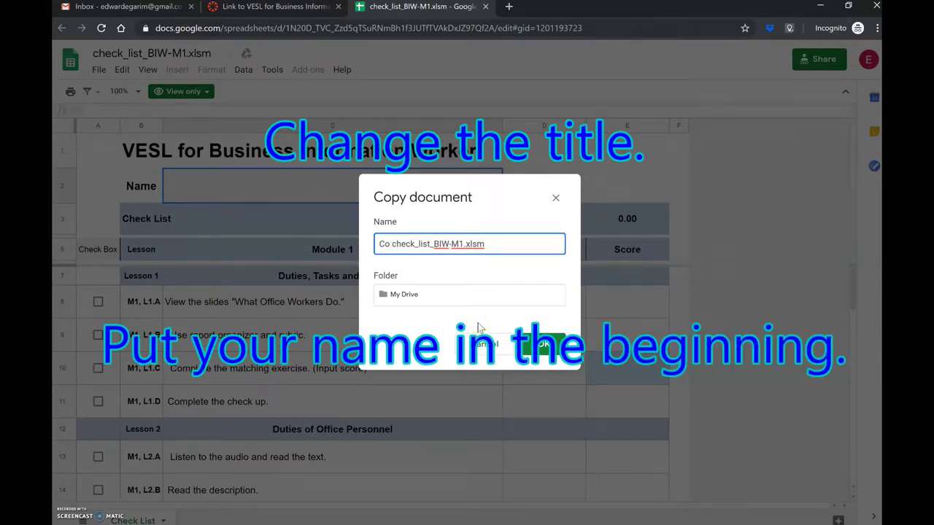
pyautogui.press('BackSpace')
pyautogui.press('BackSpace')
pyautogui.press('BackSpace')
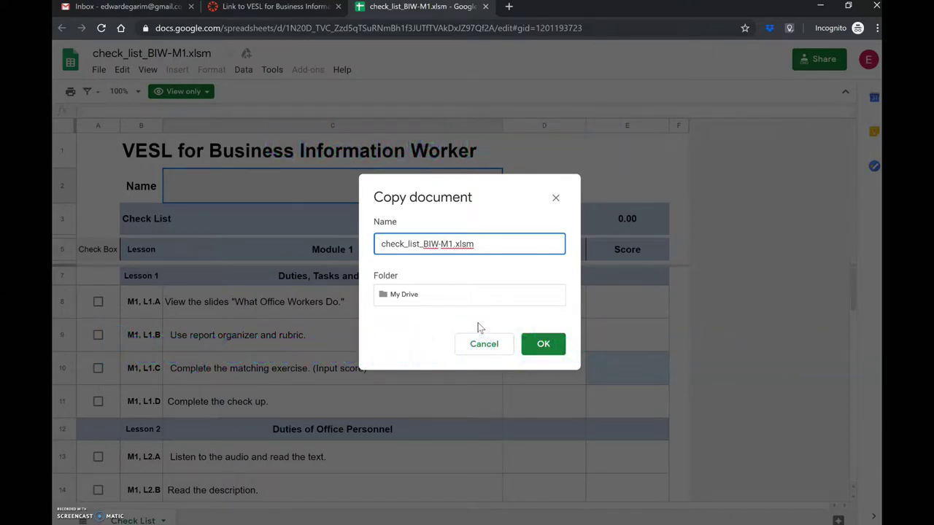
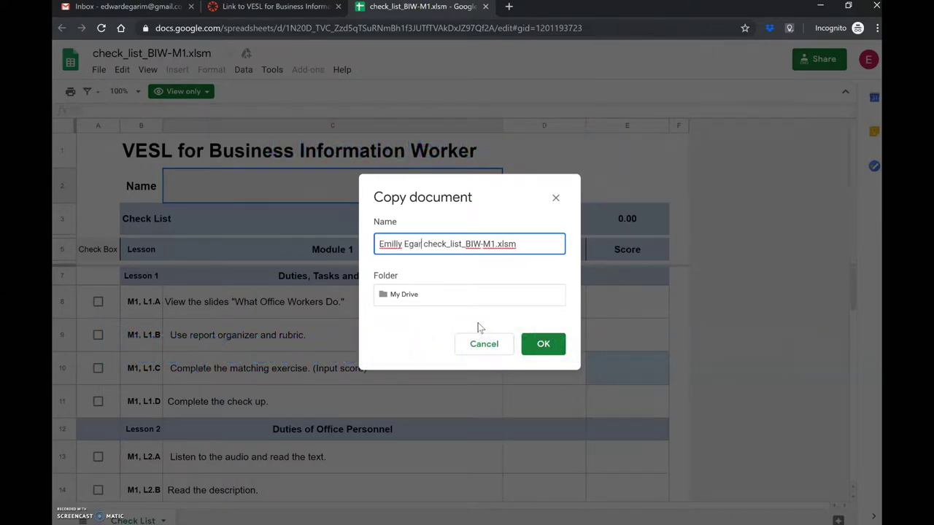
pyautogui.write(' -')
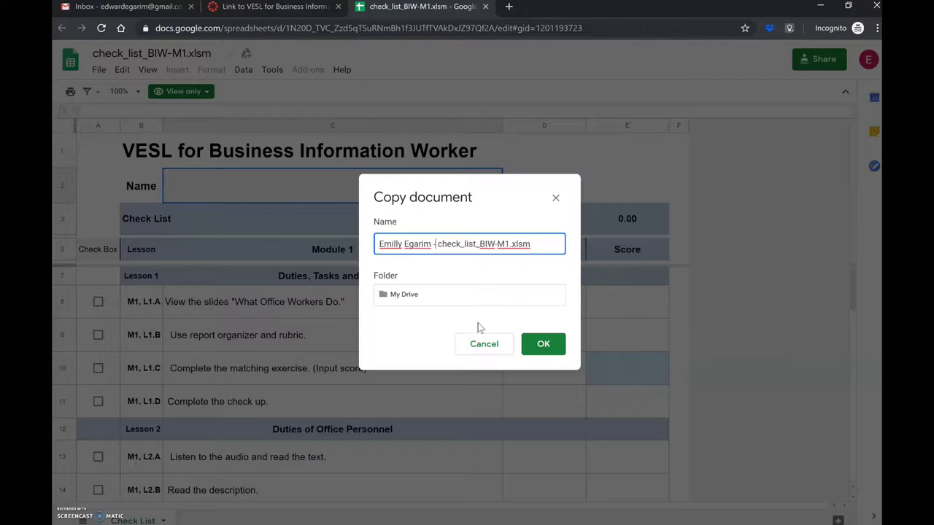
# - Create a My Drive folder 'VESL for Business Information Worker' and choose it as the copy's destination
pyautogui.click(411, 296)
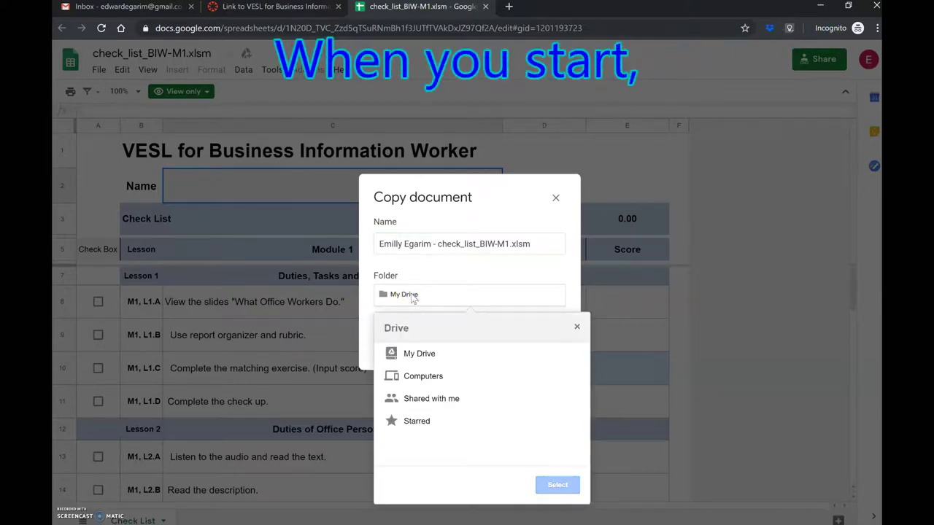
pyautogui.click(426, 355)
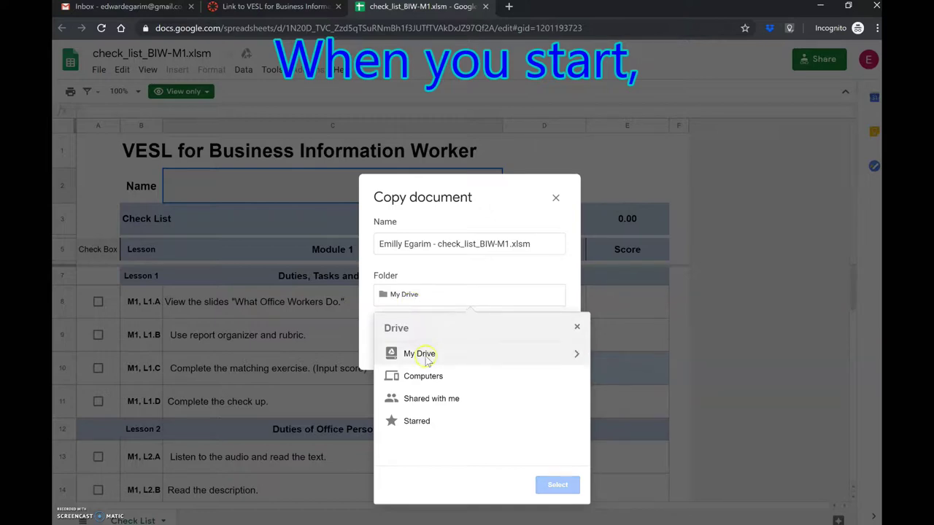
pyautogui.click(578, 354)
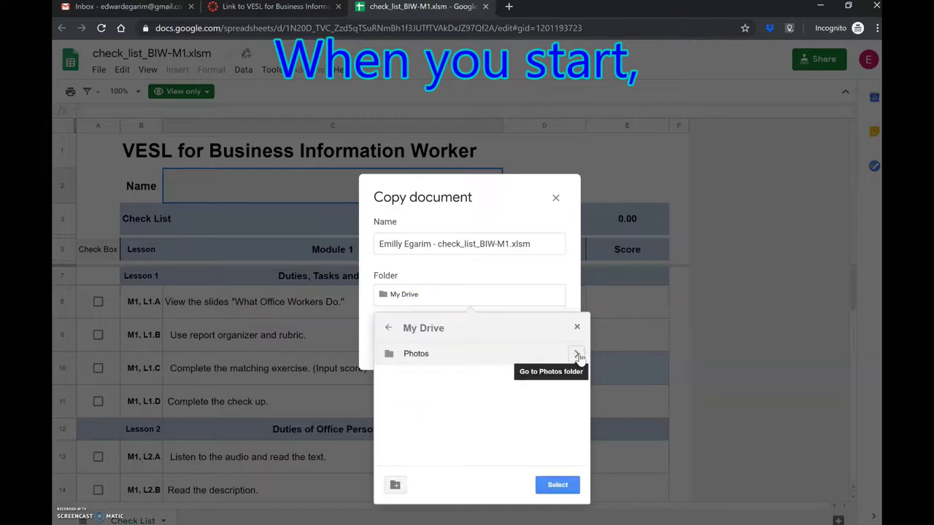
pyautogui.click(514, 356)
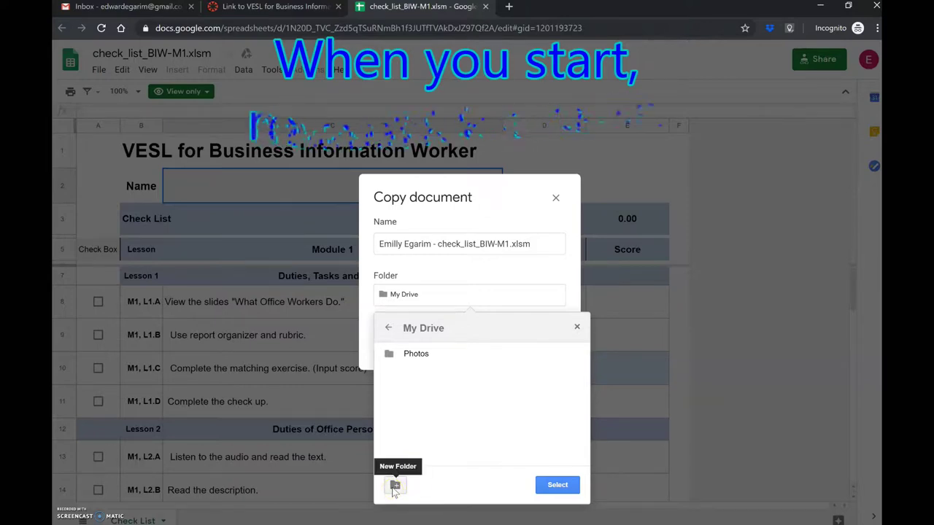
pyautogui.click(395, 488)
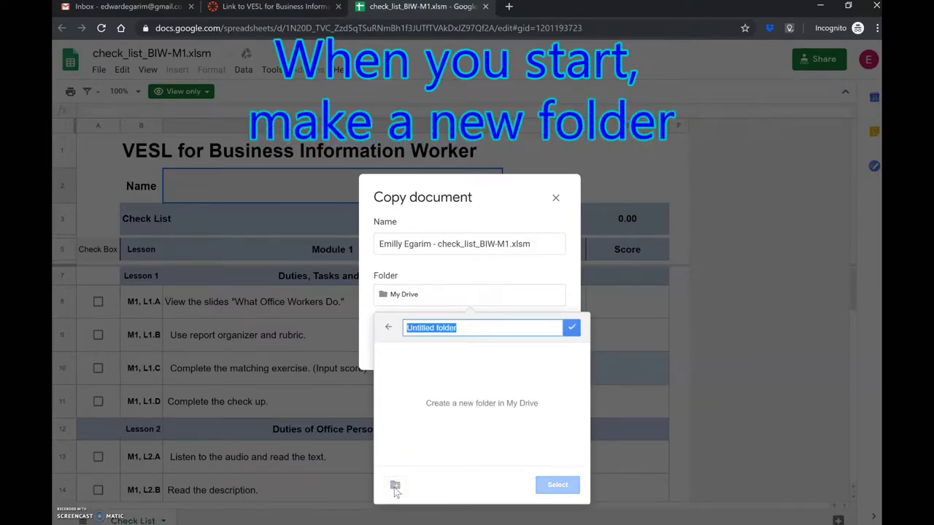
pyautogui.write('V')
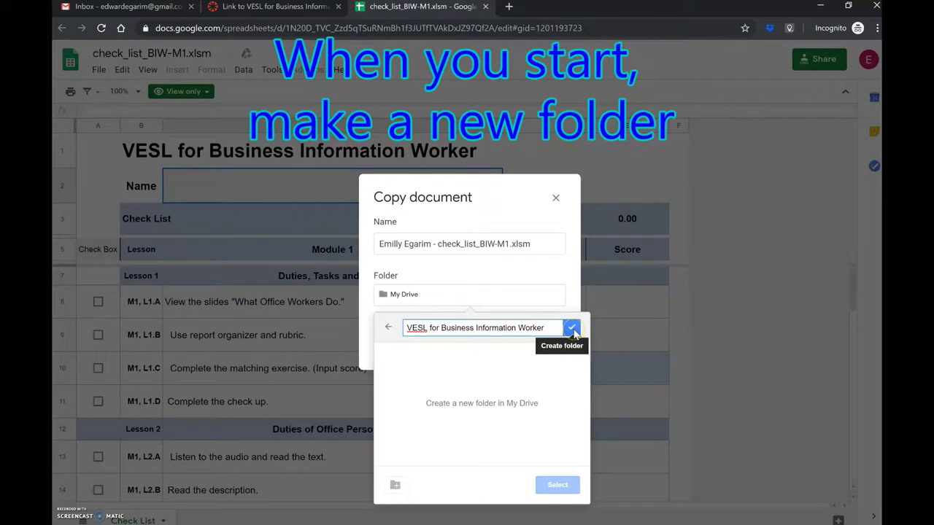
pyautogui.click(573, 329)
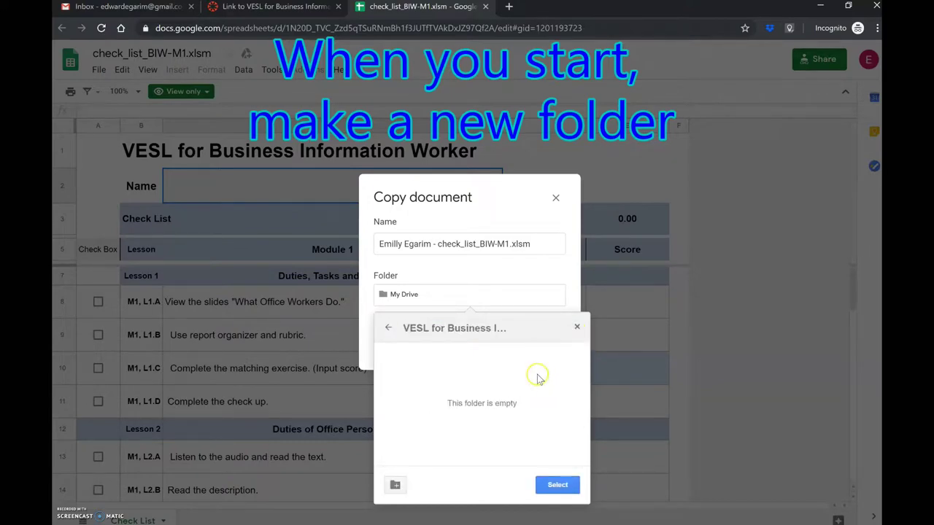
pyautogui.click(557, 485)
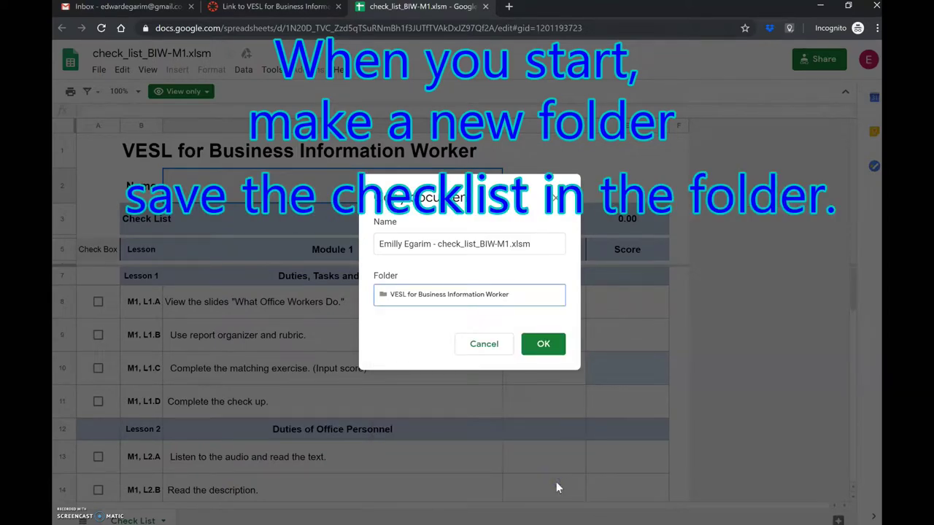
# - Confirm the named copy, then close the view-only original checklist tab
pyautogui.click(544, 345)
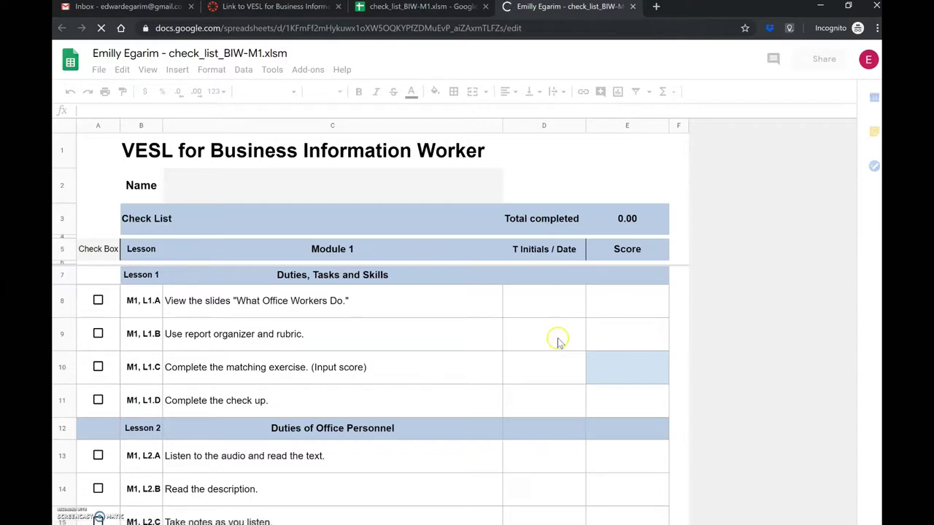
pyautogui.click(505, 259)
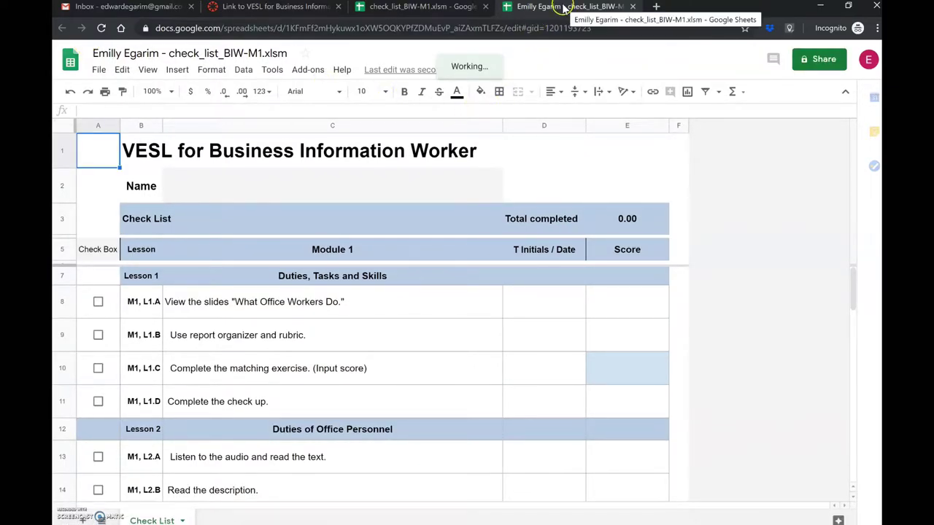
pyautogui.click(447, 8)
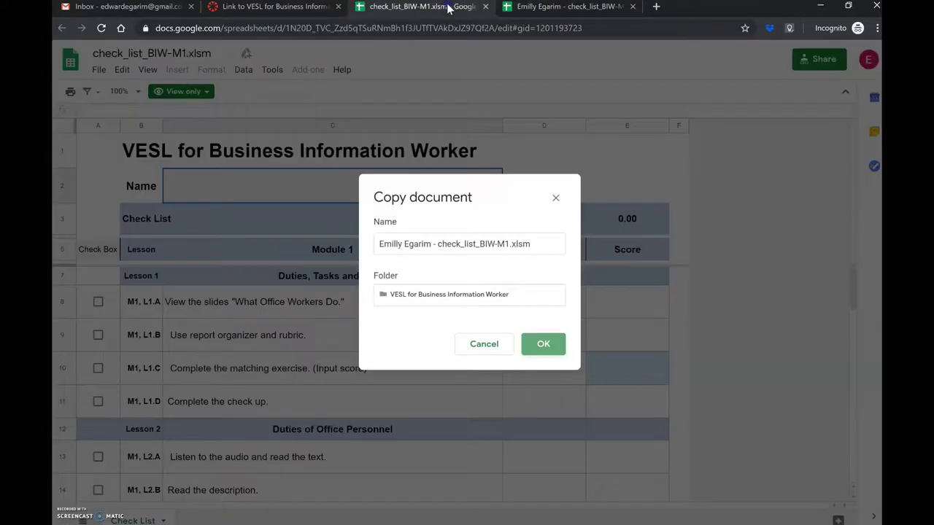
pyautogui.click(485, 7)
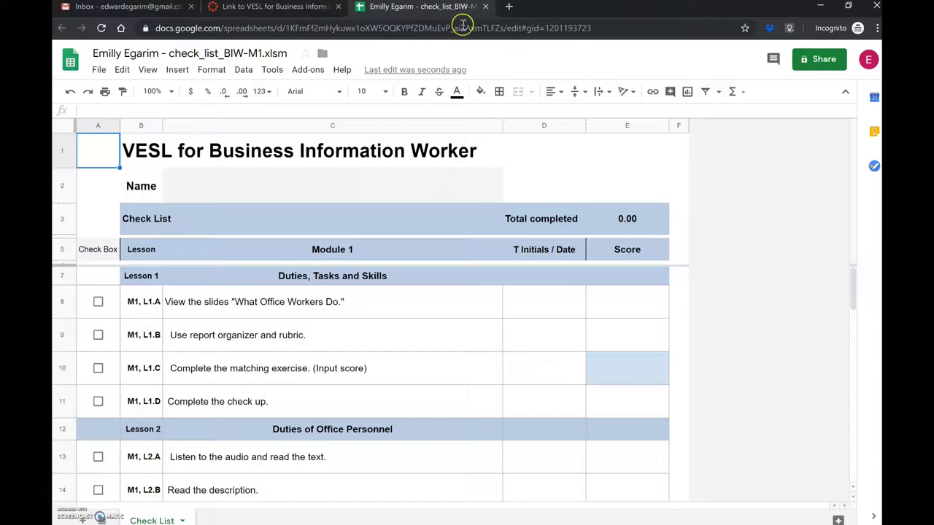
# - Enter the student's full name in the Name cell C2
pyautogui.click(315, 184)
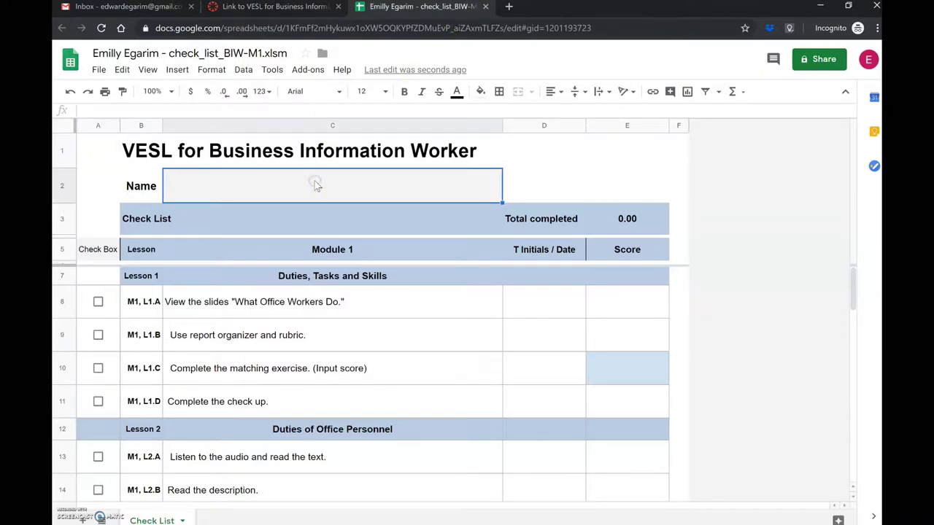
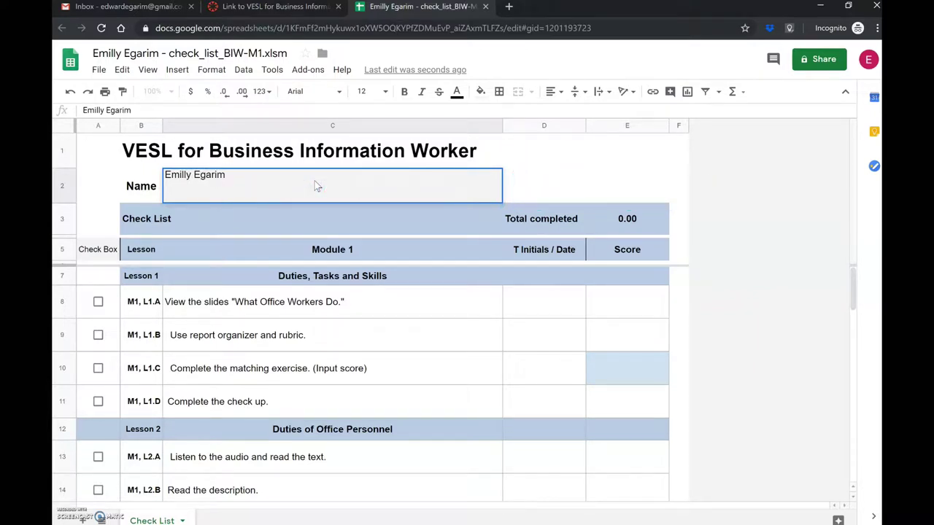
pyautogui.click(102, 166)
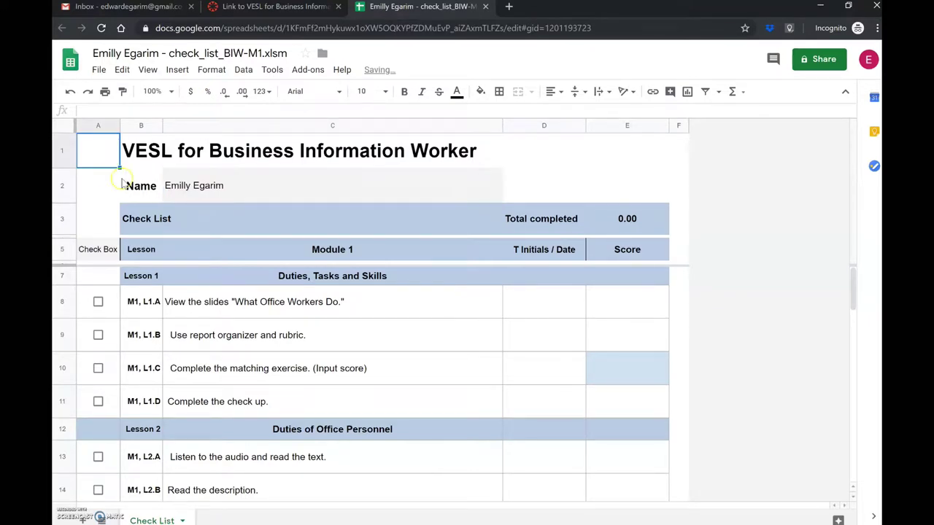
# - Select the first lesson's date and score cells, then close the sheet and follow the VESL lessons link
pyautogui.click(562, 305)
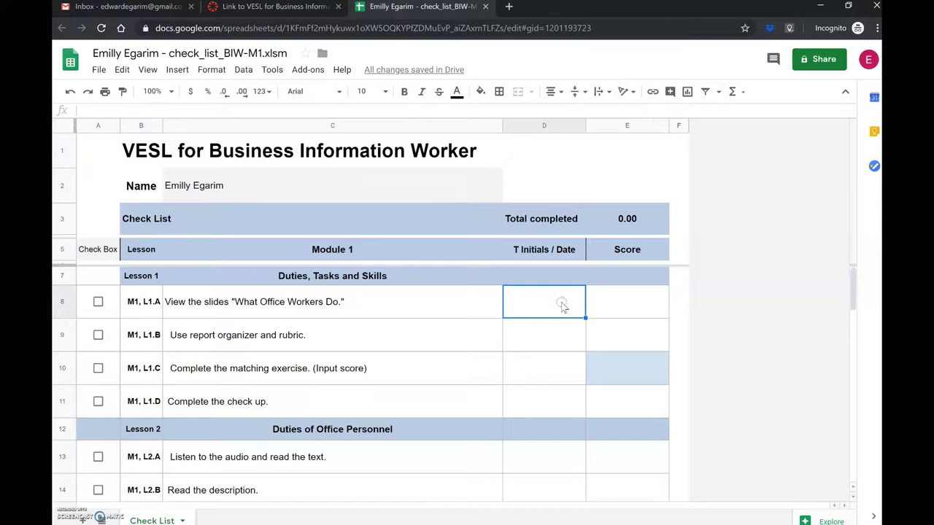
pyautogui.press('Tab')
pyautogui.click(606, 178)
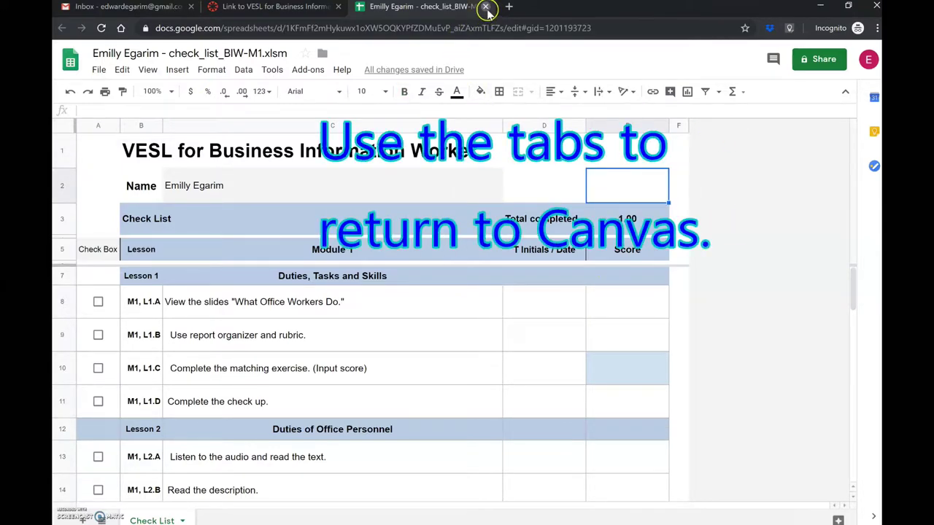
pyautogui.click(485, 6)
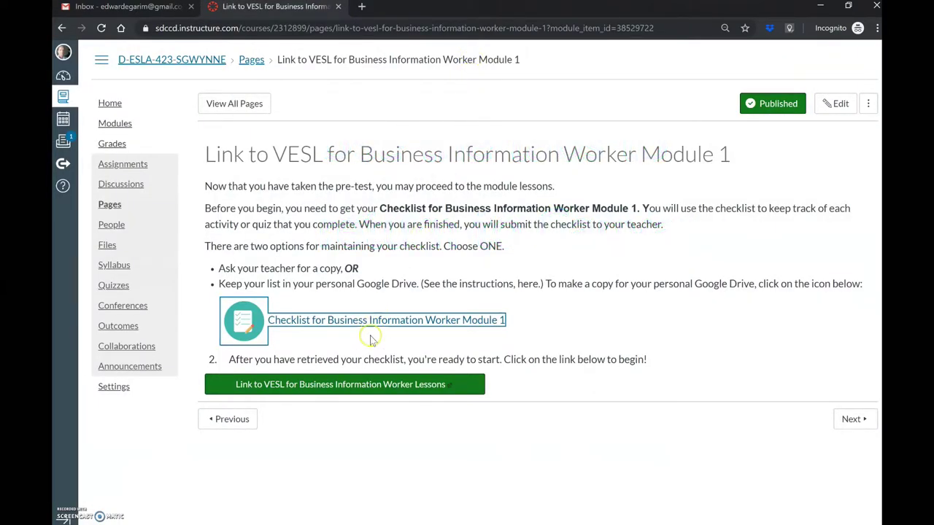
pyautogui.click(365, 373)
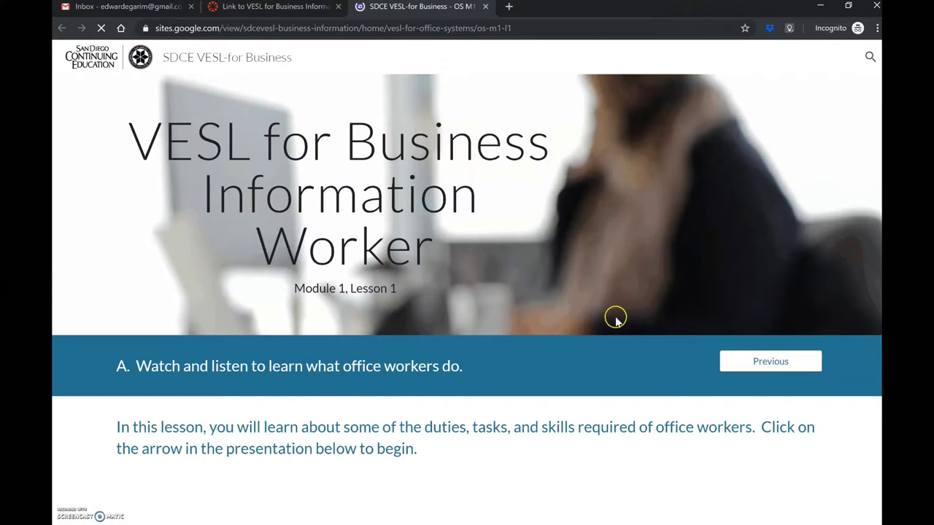
# - Scroll the Lesson 1 page down to section C's Lesson 1 Matching exercise
pyautogui.scroll(-4, 615, 322)
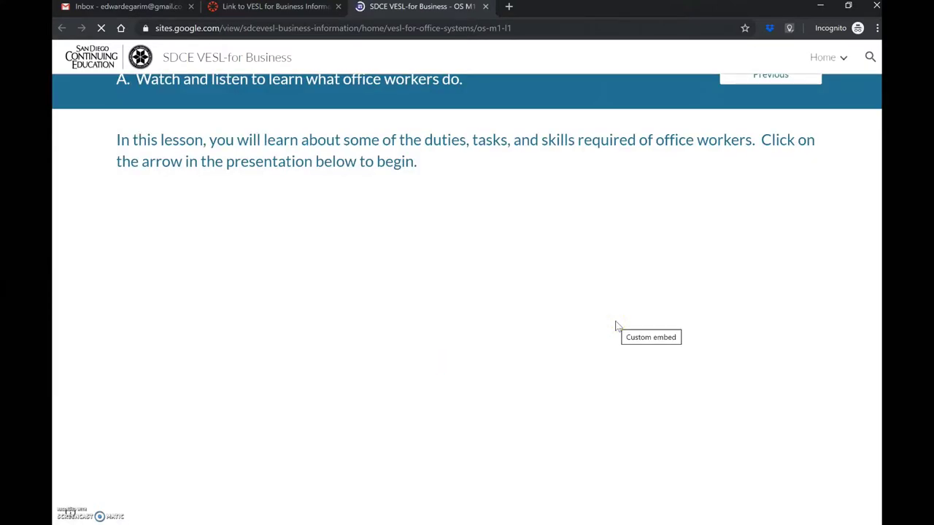
pyautogui.scroll(4, 611, 313)
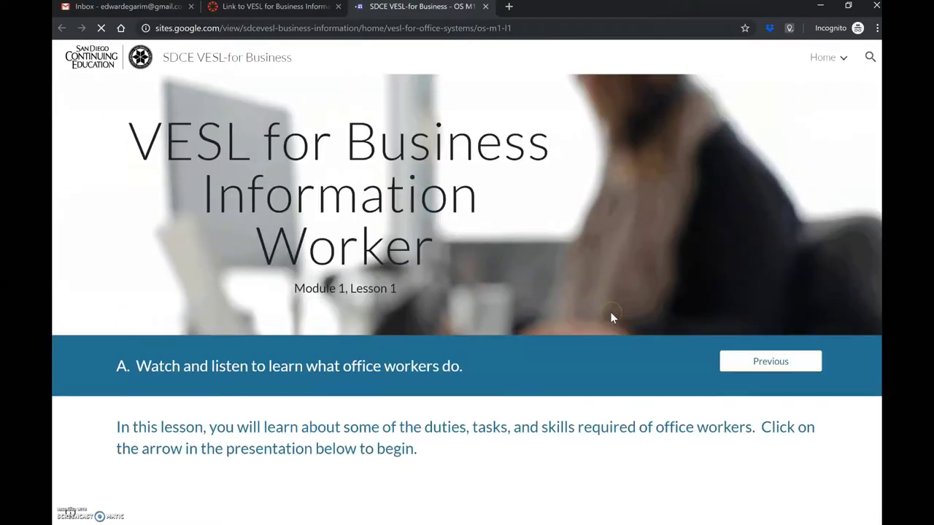
pyautogui.scroll(-2, 611, 313)
pyautogui.scroll(-10, 611, 314)
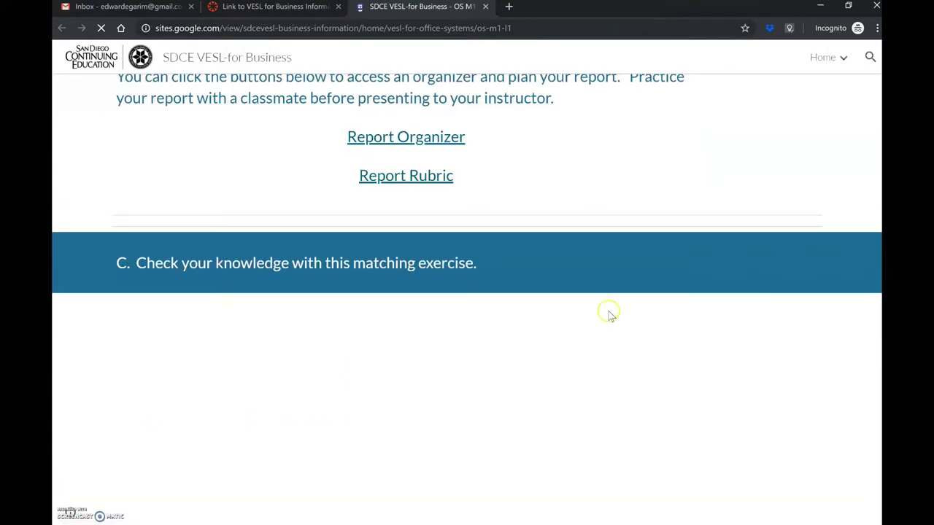
pyautogui.scroll(3, 590, 276)
pyautogui.scroll(7, 589, 274)
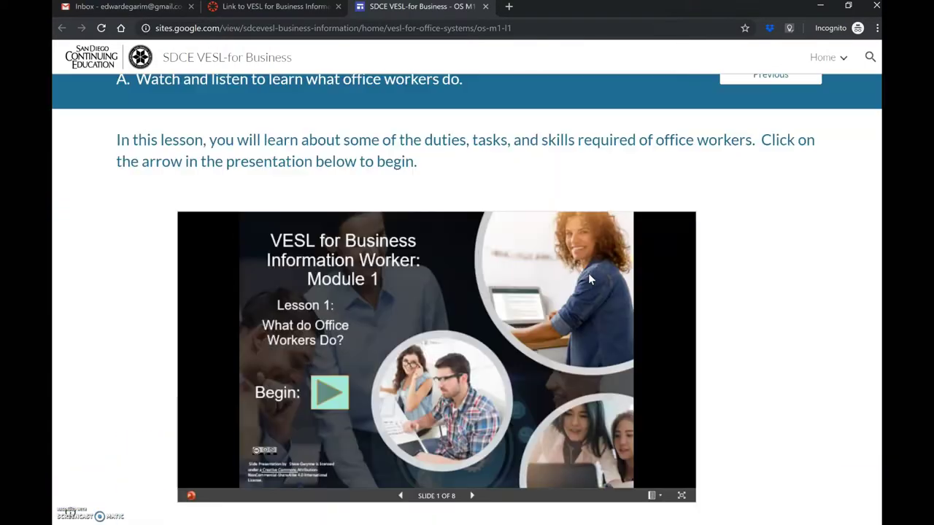
pyautogui.scroll(-2, 589, 274)
pyautogui.scroll(-2, 589, 276)
pyautogui.scroll(4, 588, 274)
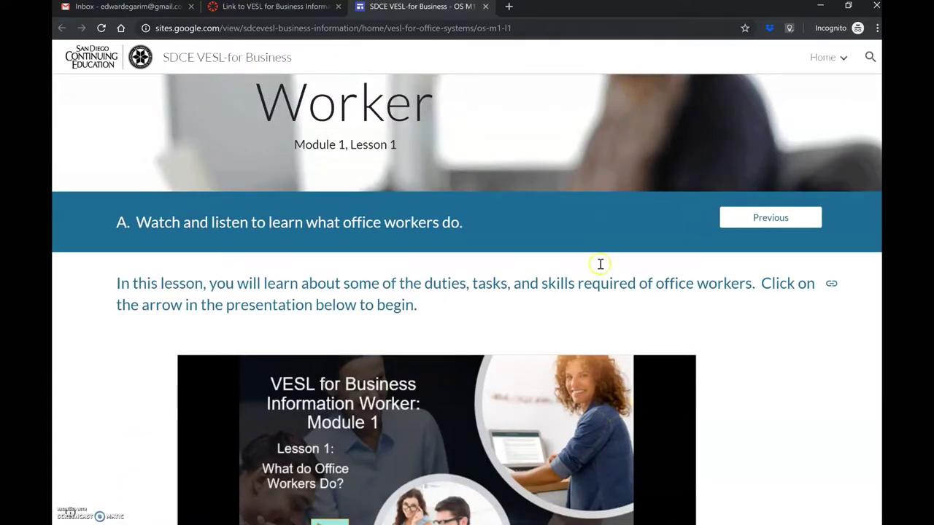
pyautogui.scroll(-2, 669, 305)
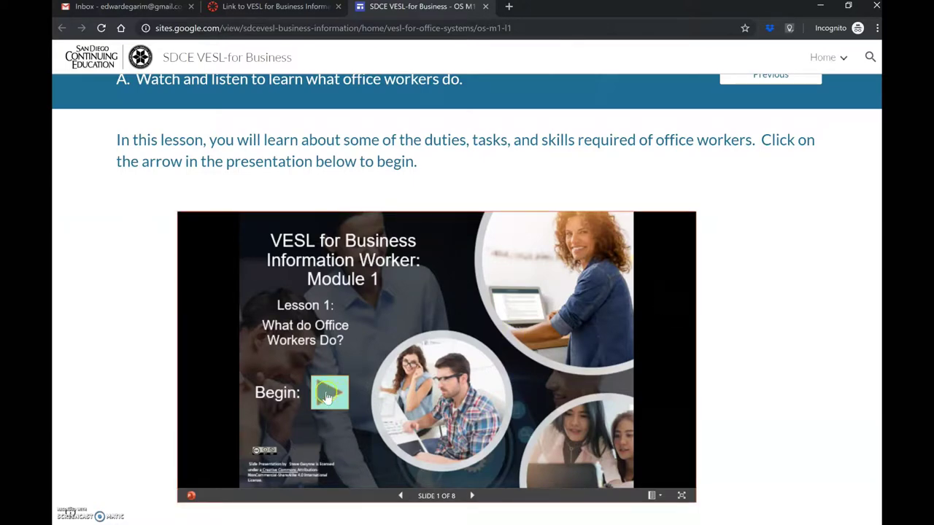
pyautogui.scroll(-4, 442, 387)
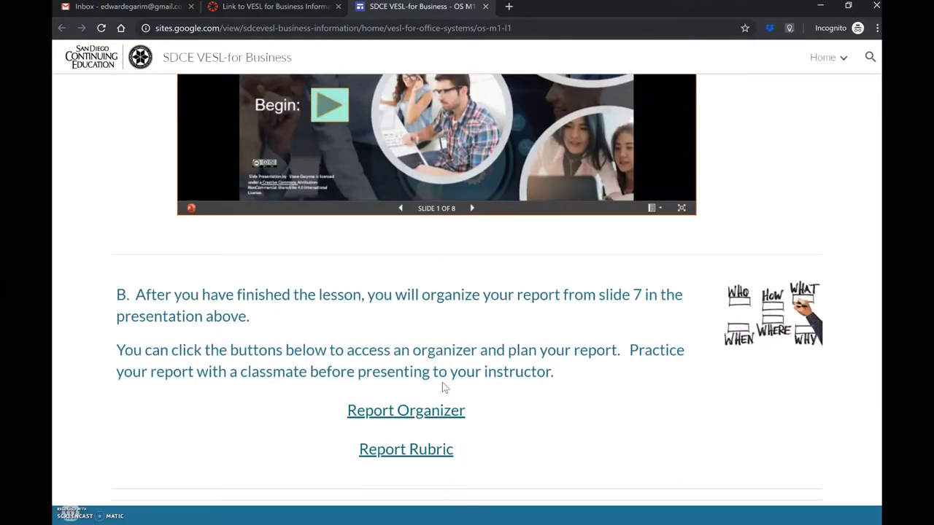
pyautogui.scroll(-2, 442, 387)
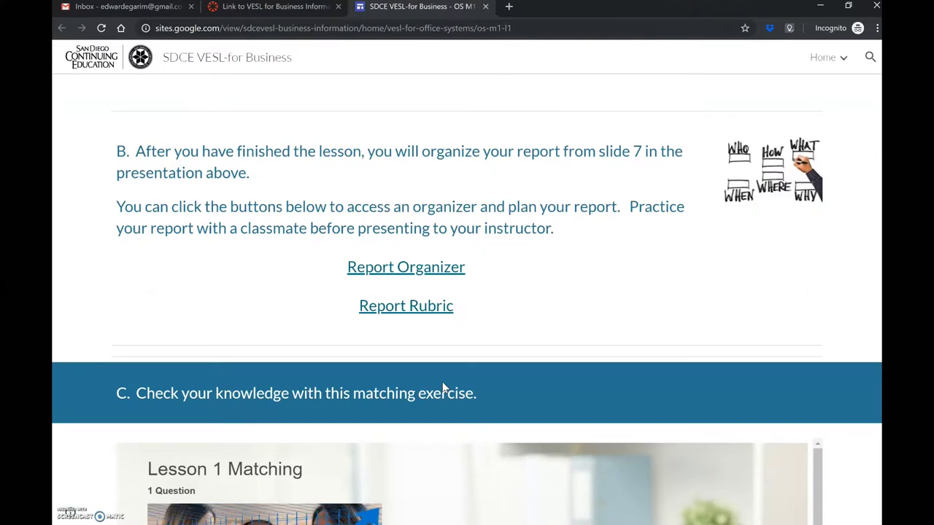
pyautogui.scroll(-4, 442, 387)
pyautogui.scroll(-1, 456, 323)
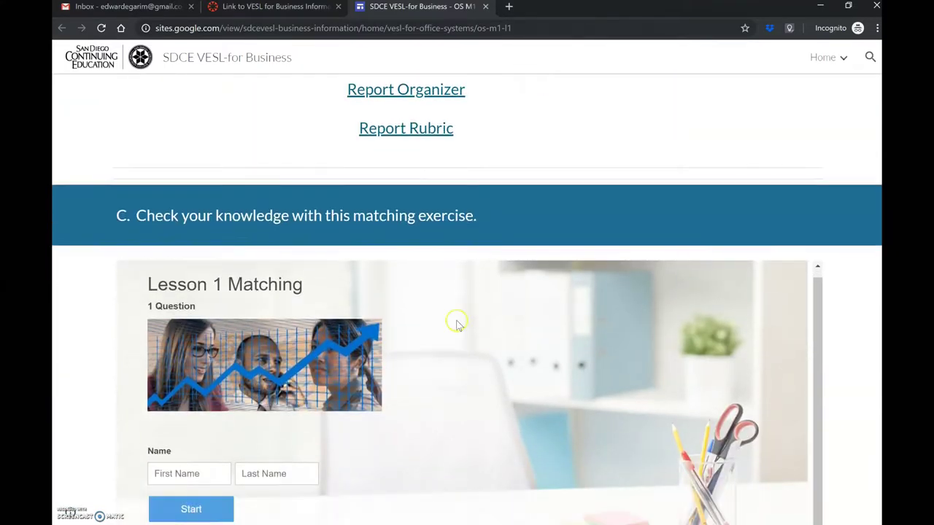
pyautogui.scroll(-3, 457, 324)
# - Enter the student's first and last name and start the Lesson 1 Matching quiz
pyautogui.click(185, 221)
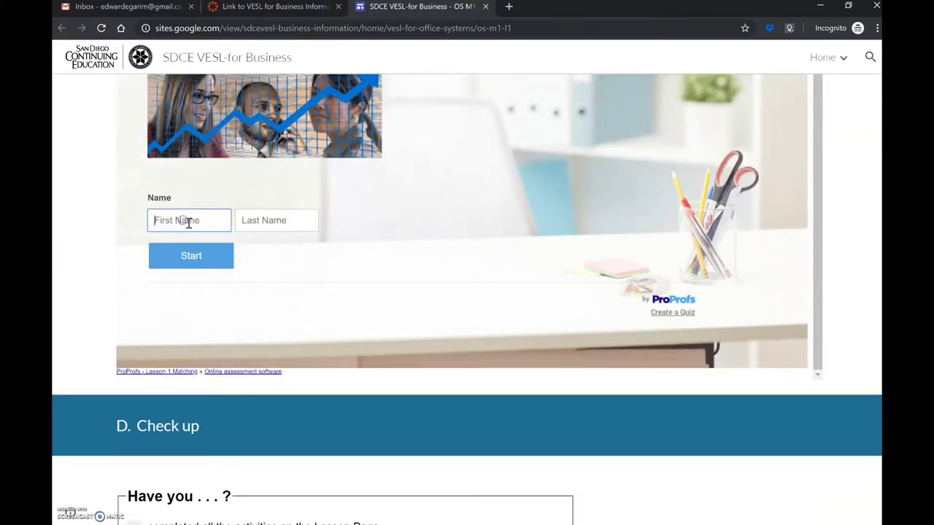
pyautogui.press('Tab')
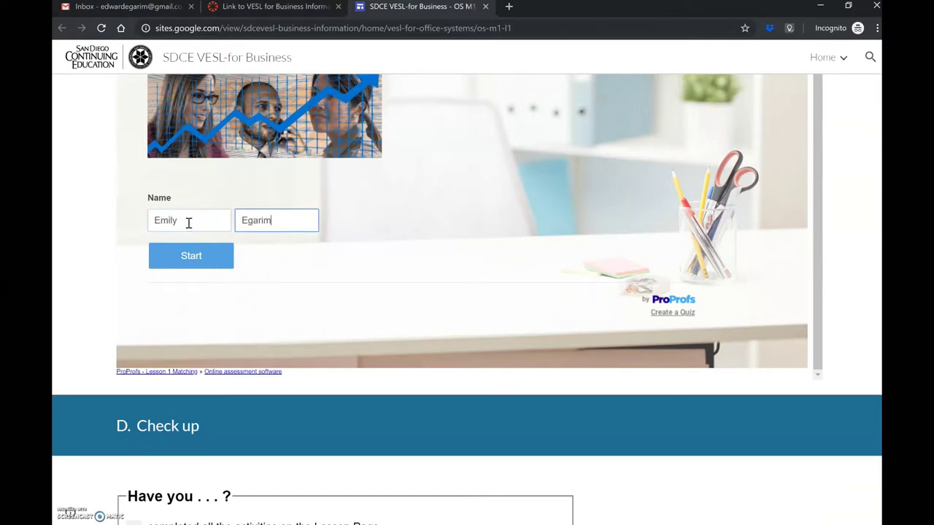
pyautogui.click(177, 257)
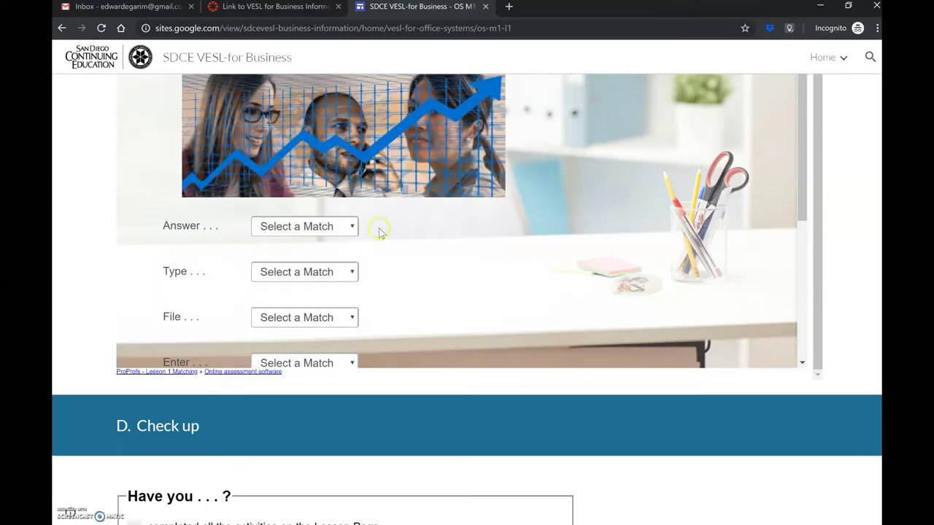
# - Check the Answer match choices, scroll down the quiz, then go to the Gmail tab
pyautogui.click(348, 229)
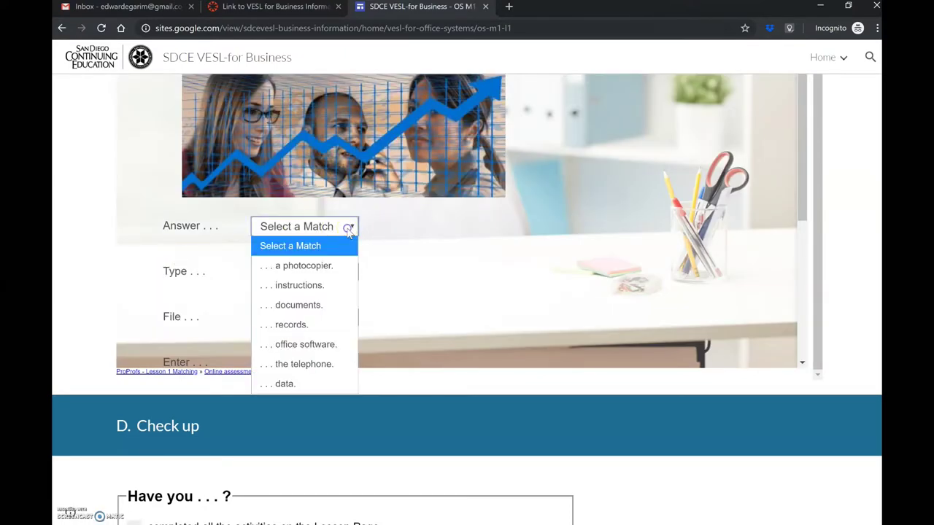
pyautogui.scroll(-3, 429, 230)
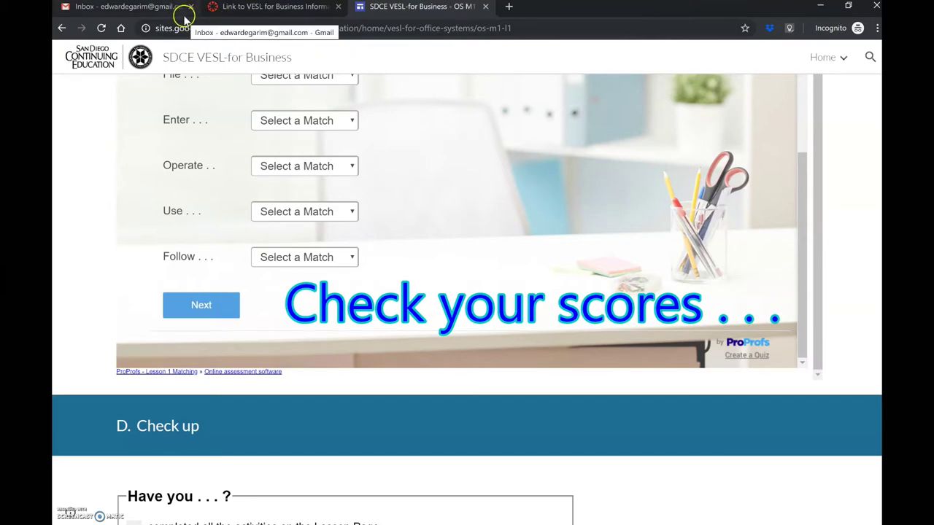
pyautogui.click(164, 7)
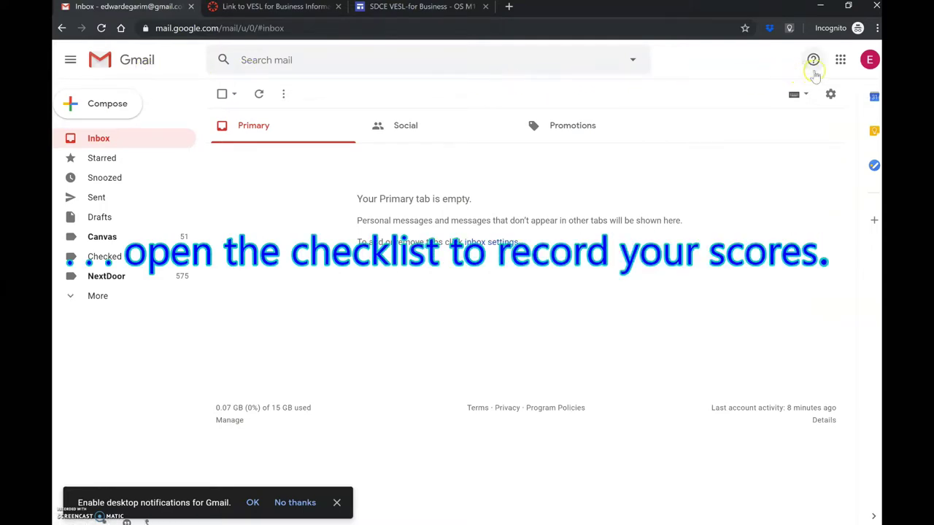
# - Open the Google apps list in Gmail to launch Google Drive
pyautogui.click(840, 61)
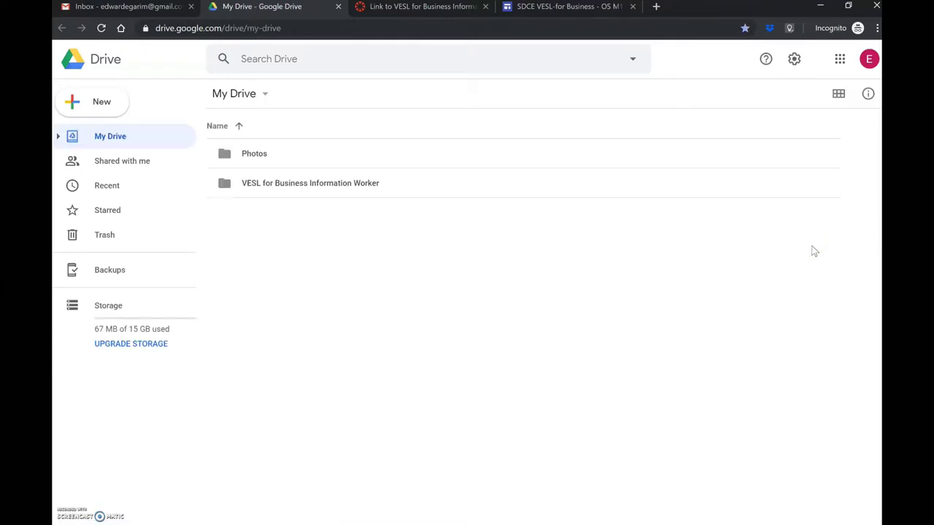
# - Open the check_list spreadsheet from the VESL for Business Information Worker folder and tick M1, L1.A
pyautogui.click(248, 187)
pyautogui.doubleClick(246, 187)
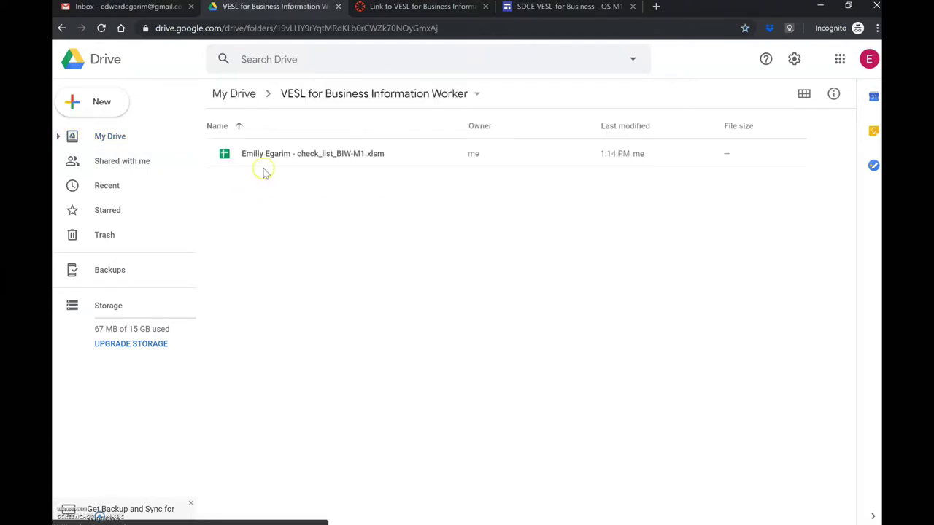
pyautogui.click(285, 157)
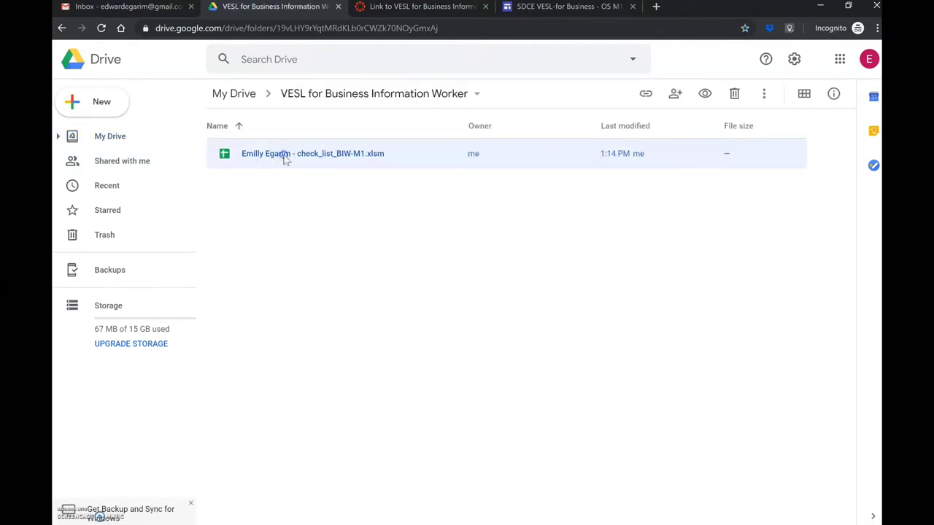
pyautogui.doubleClick(285, 158)
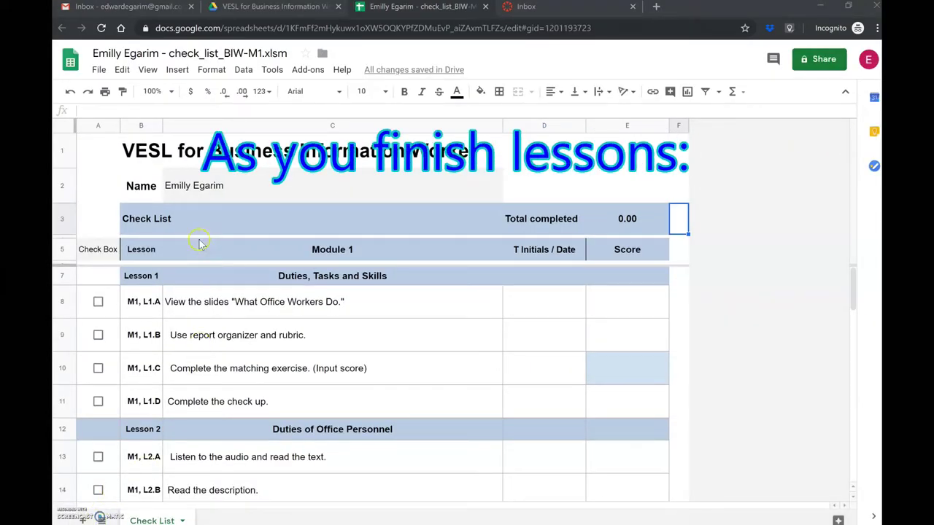
pyautogui.click(98, 302)
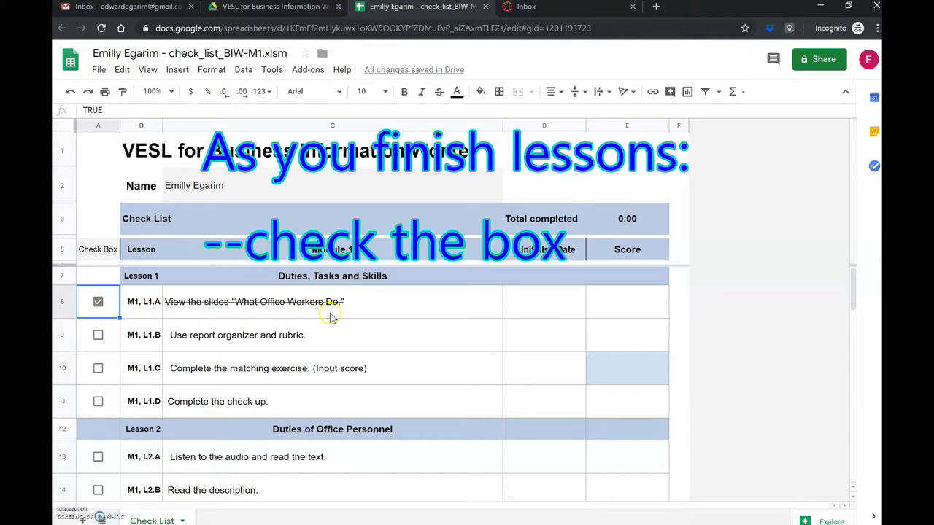
# - Enter date 02 in D8 and a 100% score in E8, then close the checklist
pyautogui.click(569, 304)
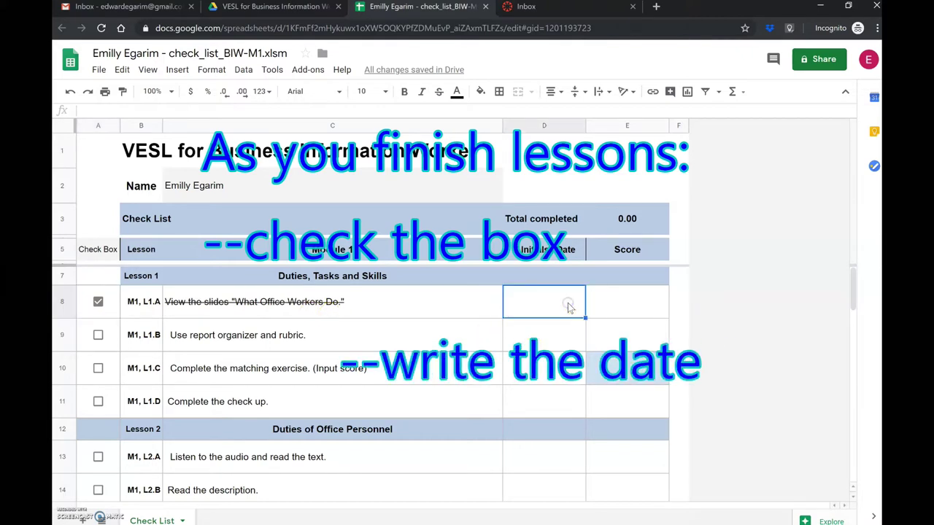
pyautogui.write('02/11/2020')
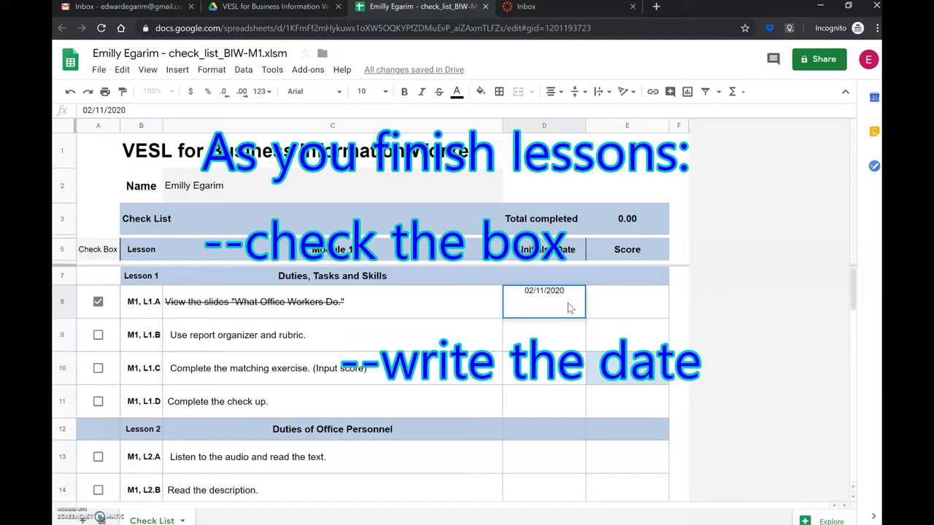
pyautogui.click(611, 298)
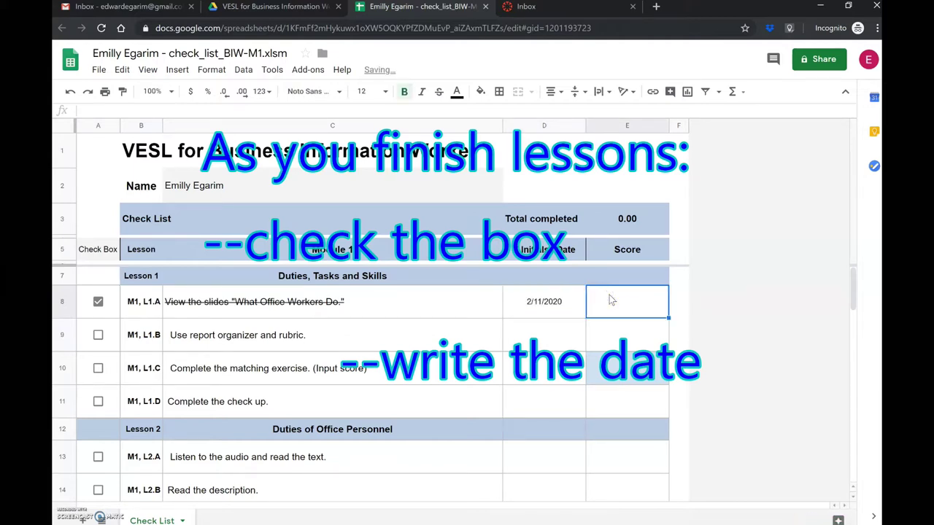
pyautogui.write('100%')
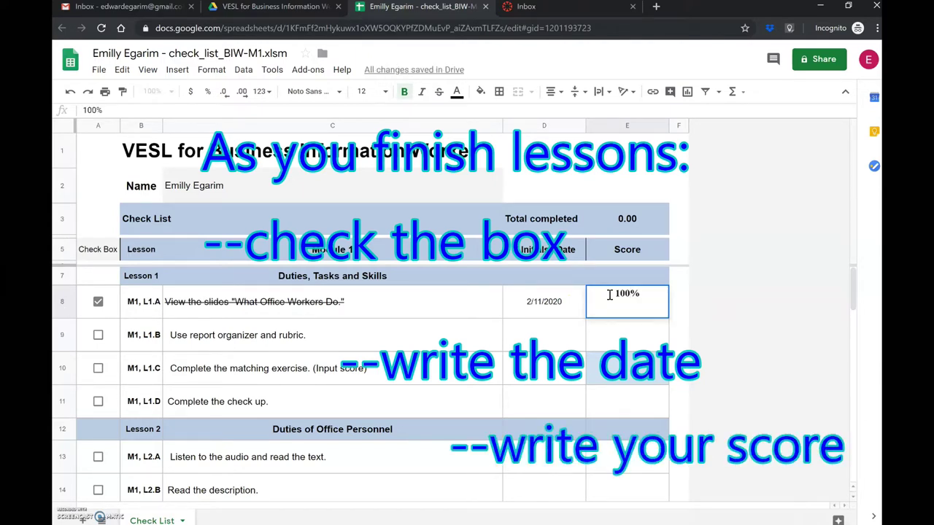
pyautogui.click(678, 333)
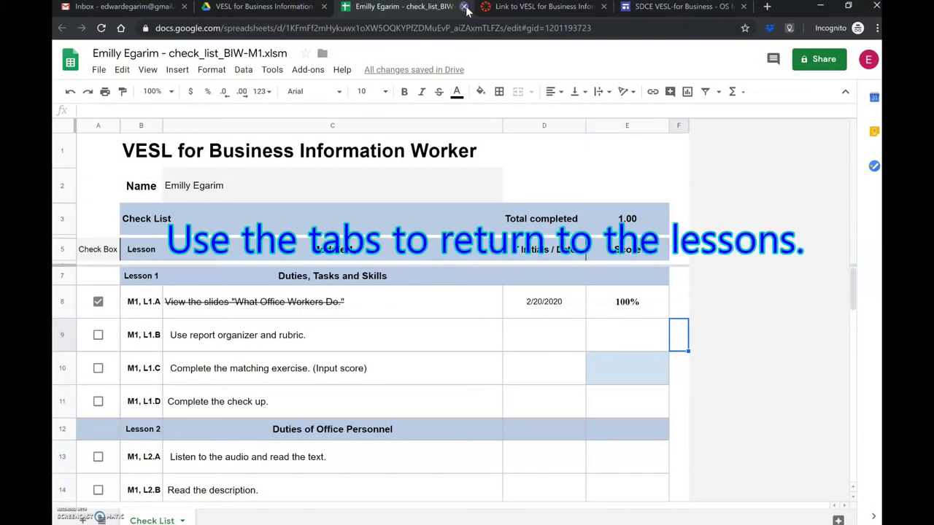
pyautogui.click(464, 7)
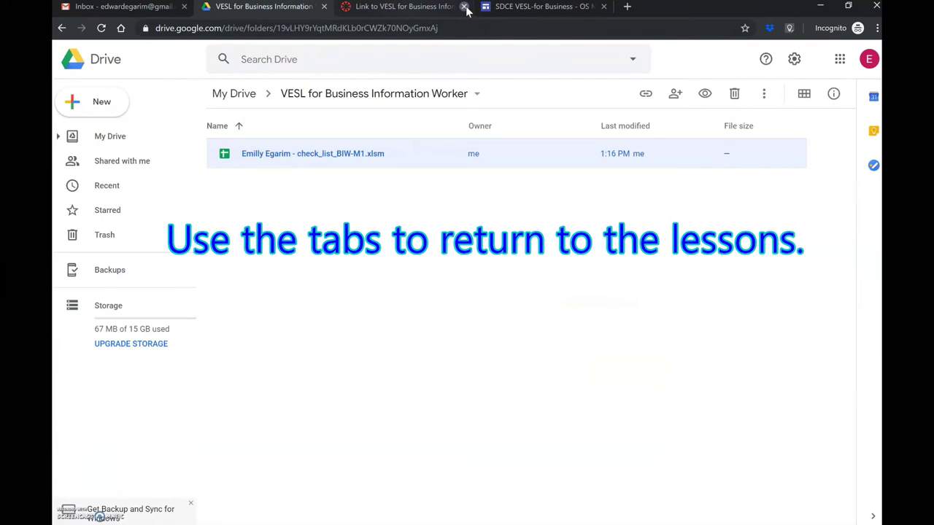
# - Return to the VESL lesson page, scroll to its Check up section, then close the site
pyautogui.click(519, 7)
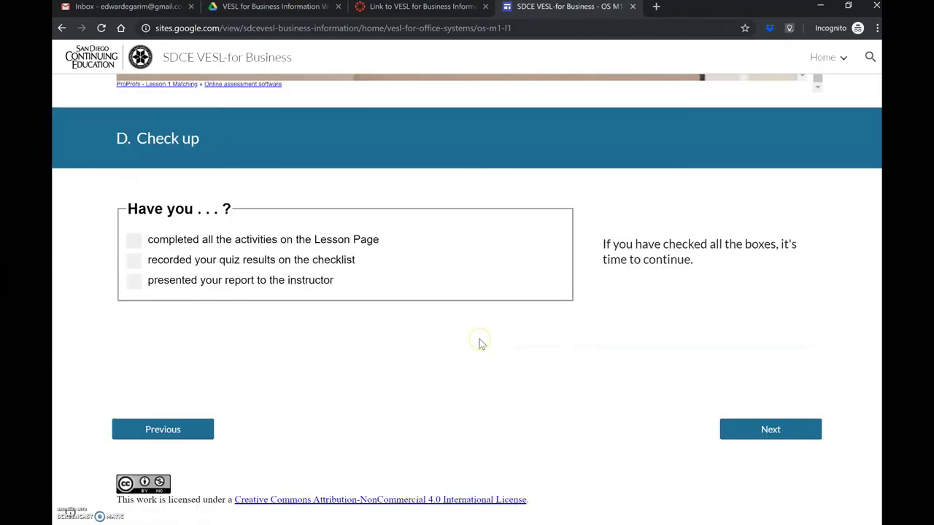
pyautogui.scroll(4, 480, 339)
pyautogui.scroll(-4, 480, 339)
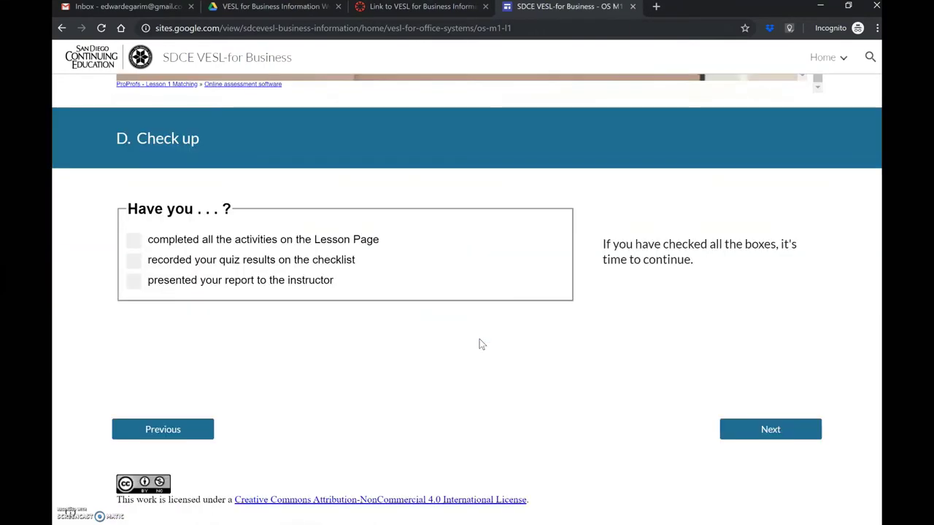
pyautogui.scroll(4, 479, 339)
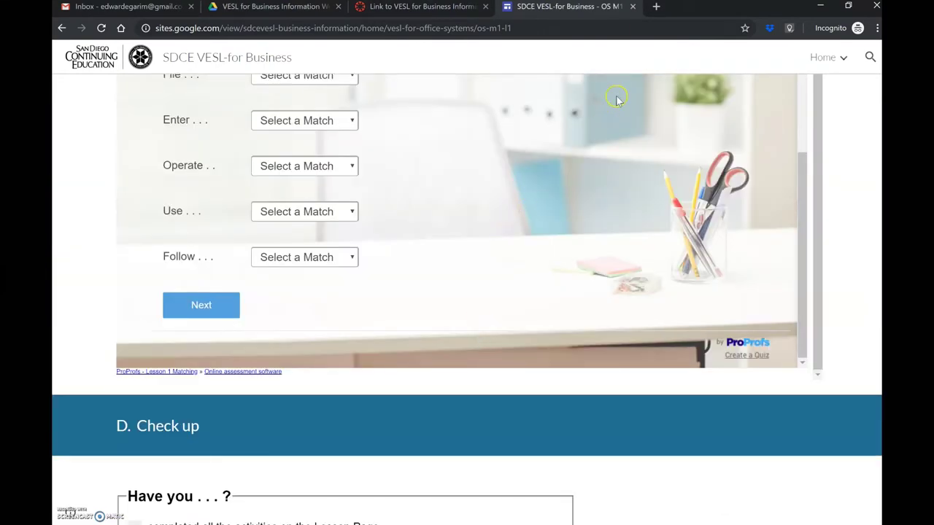
pyautogui.click(633, 6)
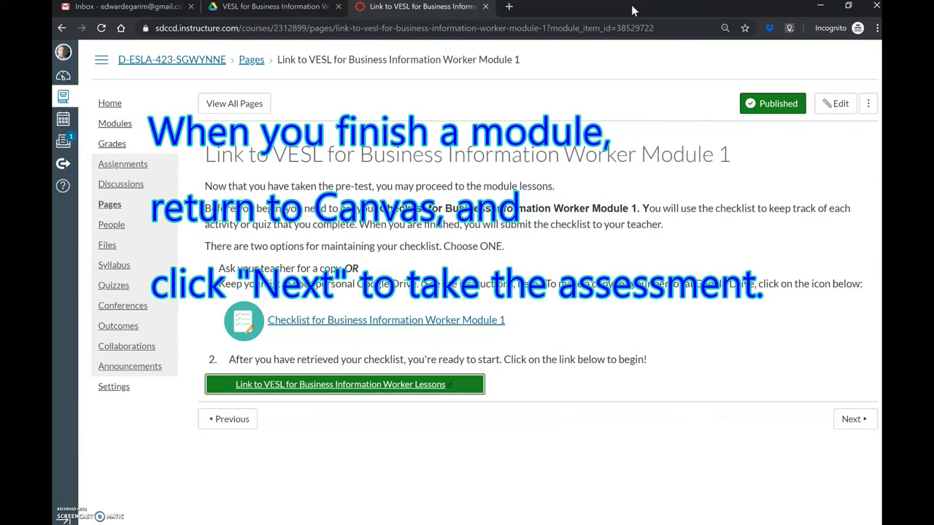
# - Move on from the Canvas Link to VESL page to the Module 1 Assessment
pyautogui.click(519, 257)
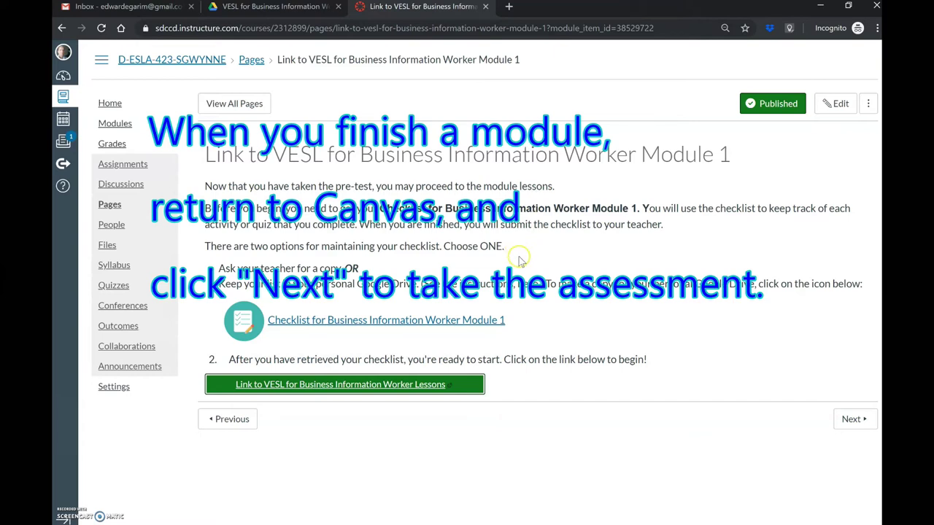
pyautogui.click(873, 421)
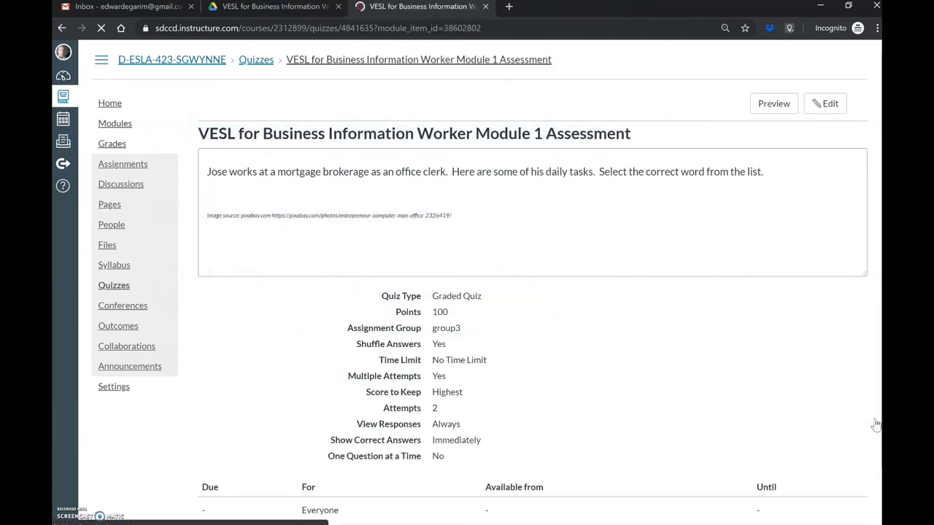
# - Preview the Module 1 Assessment and scroll through its 10-point select-the-word questions
pyautogui.click(720, 385)
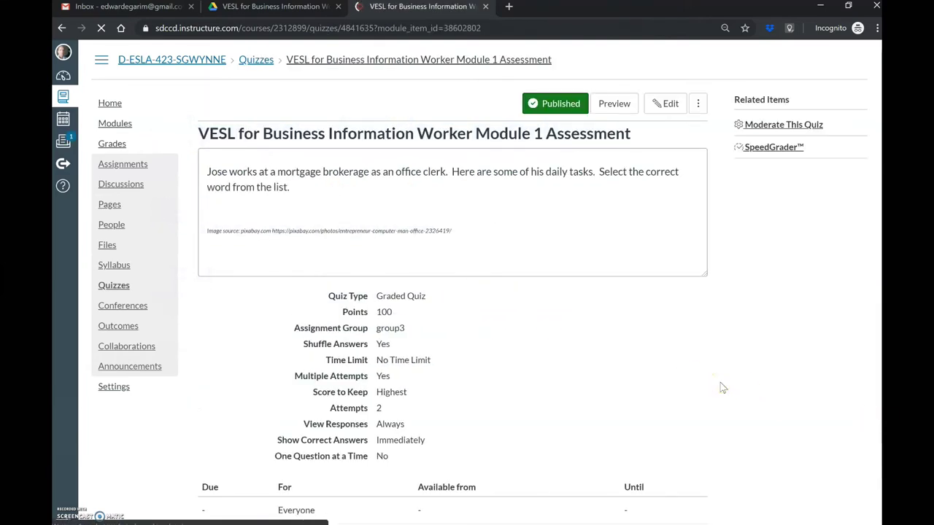
pyautogui.click(616, 109)
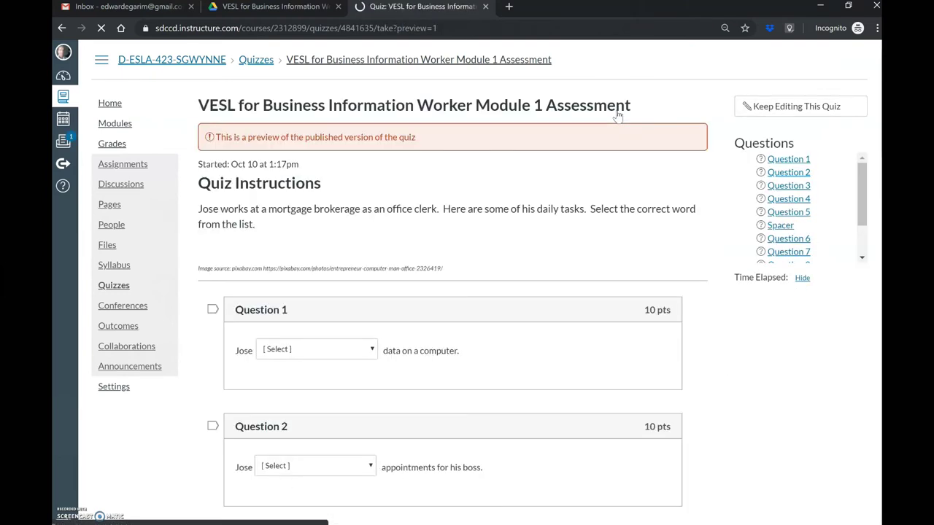
pyautogui.click(540, 277)
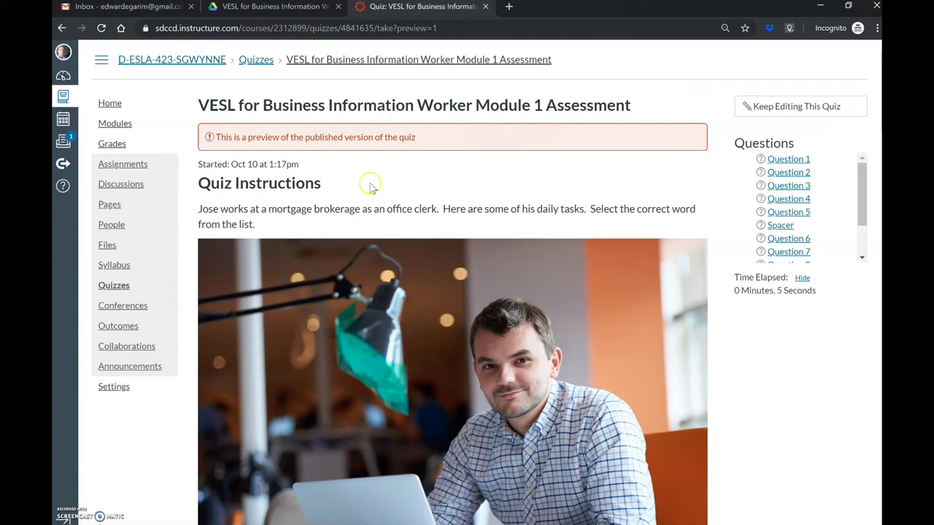
pyautogui.scroll(-2, 445, 169)
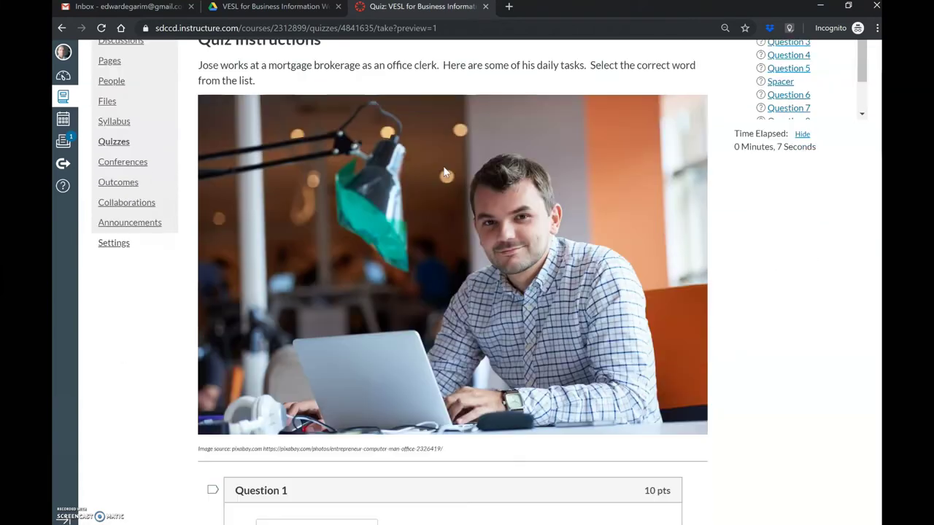
pyautogui.scroll(-10, 445, 172)
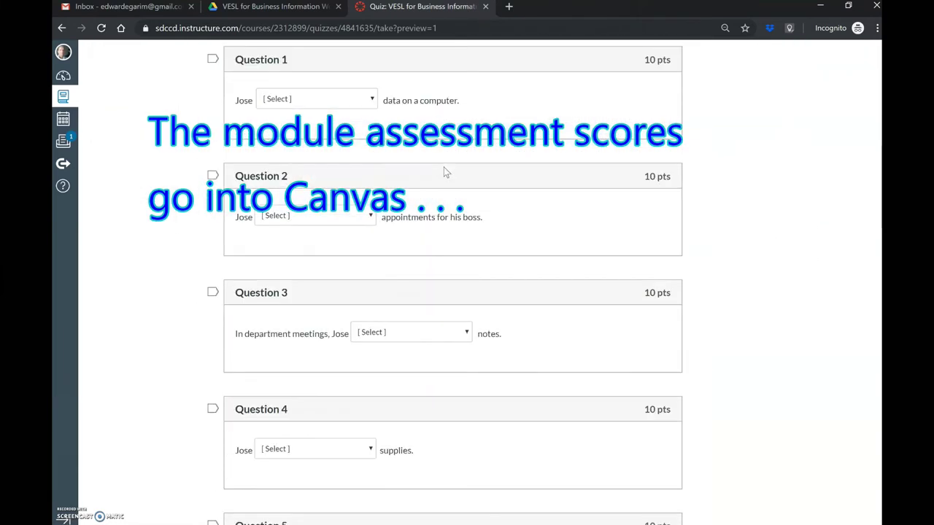
pyautogui.scroll(8, 444, 167)
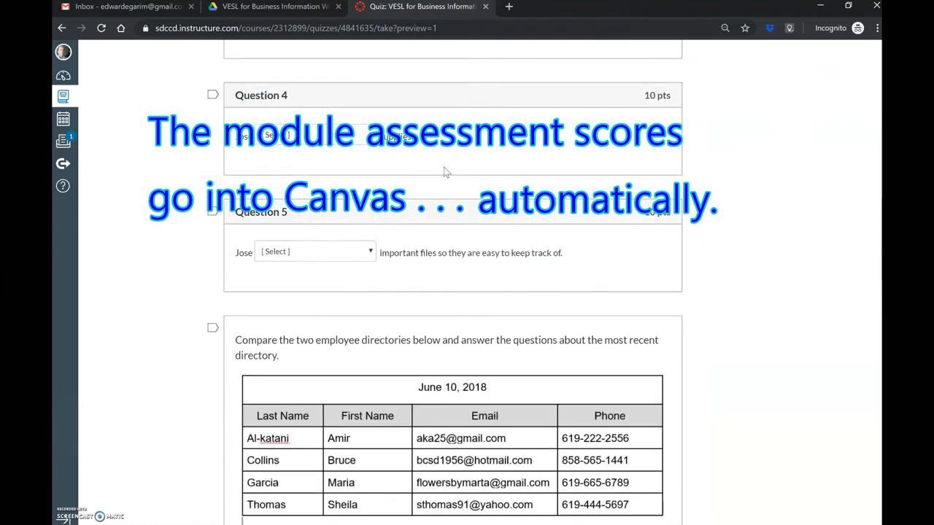
pyautogui.scroll(4, 443, 167)
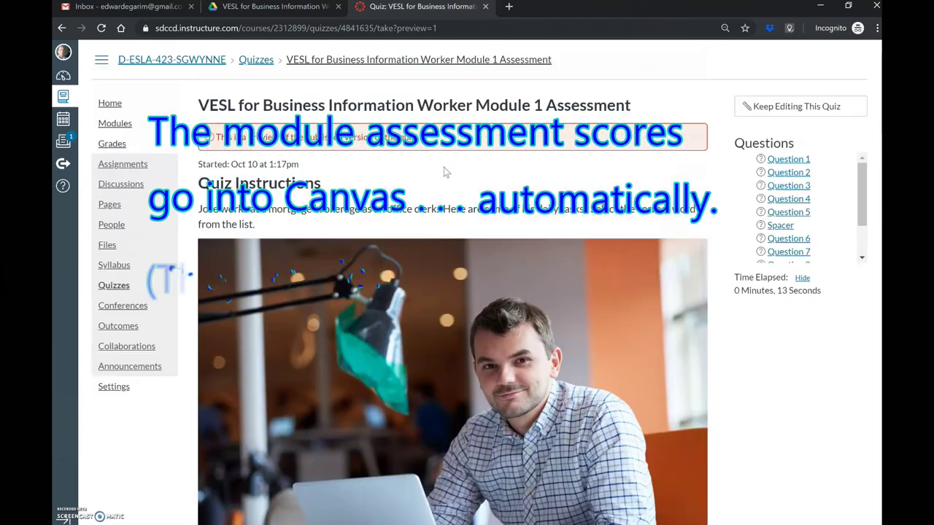